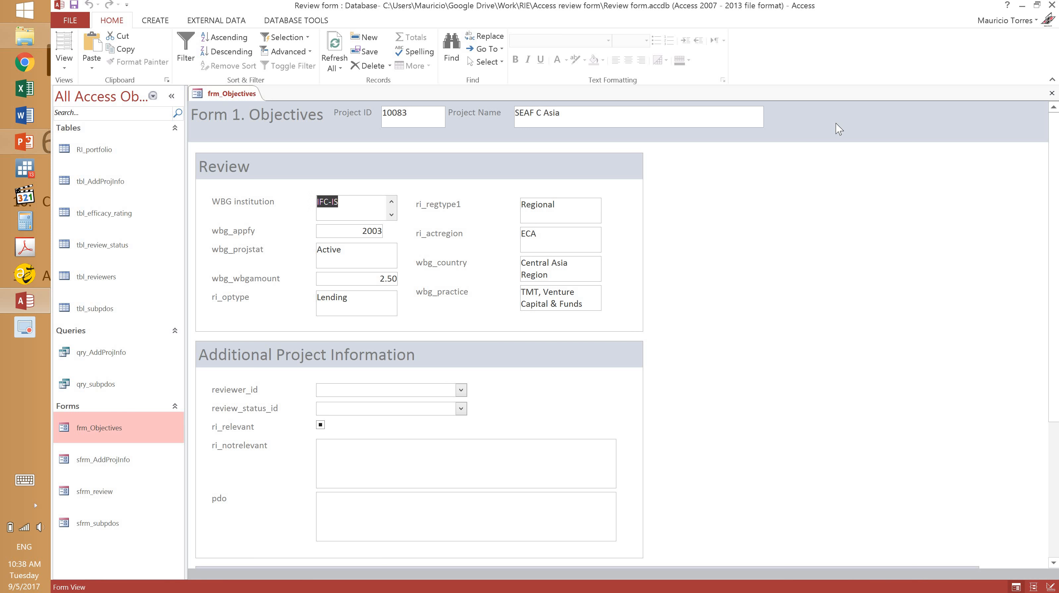
# Switch the frm_Objectives form to Design View
pyautogui.click(843, 119)
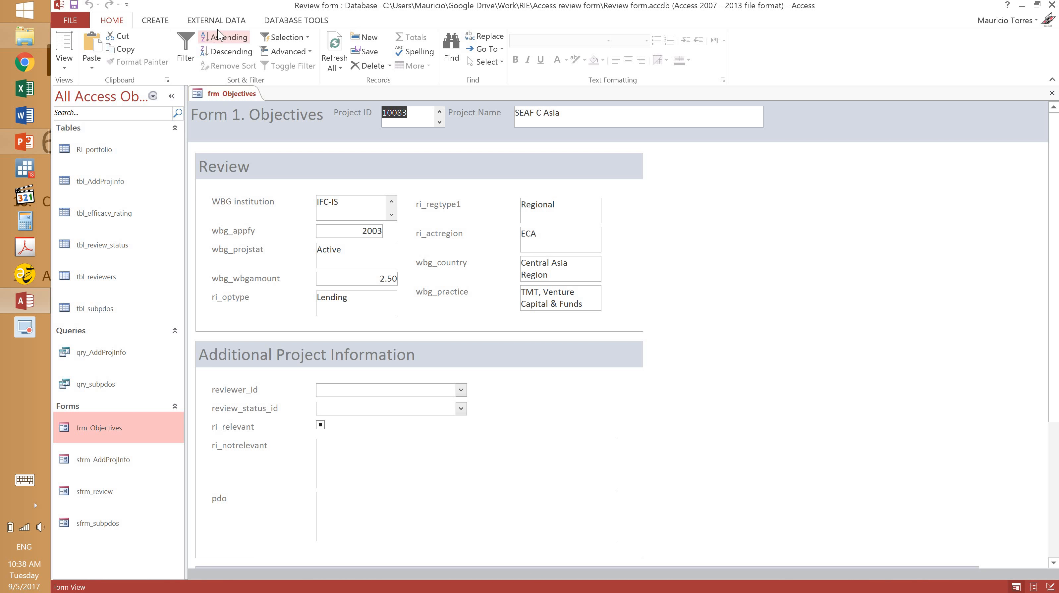
pyautogui.click(159, 23)
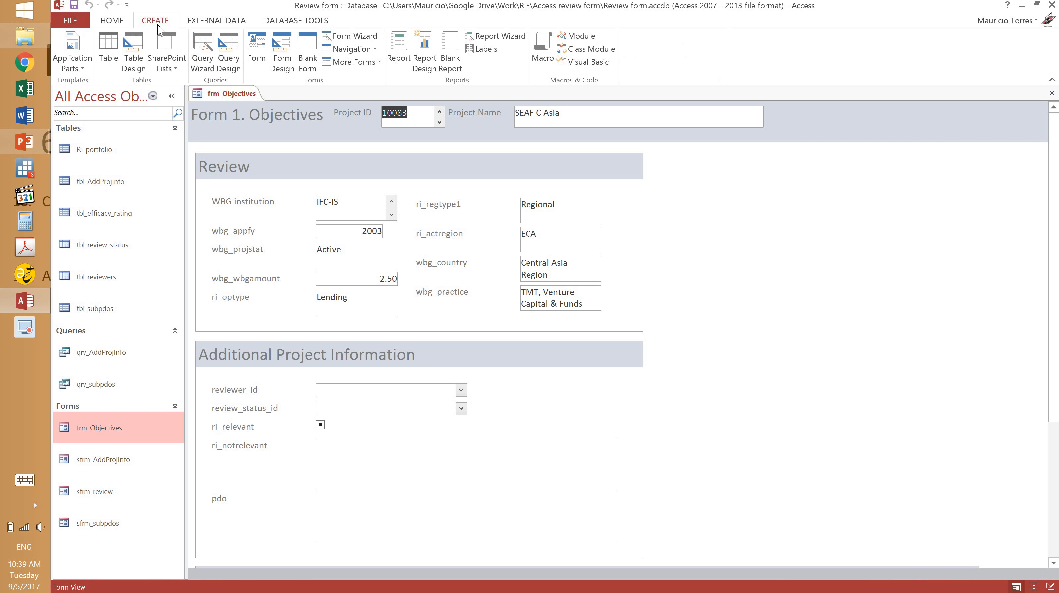
pyautogui.click(198, 26)
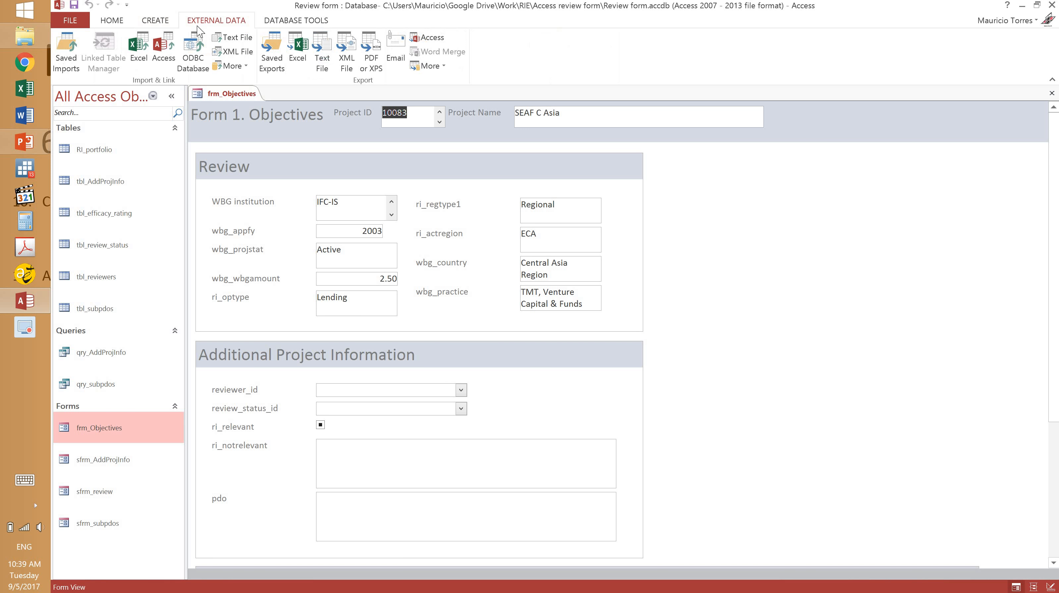
pyautogui.click(116, 23)
pyautogui.click(64, 67)
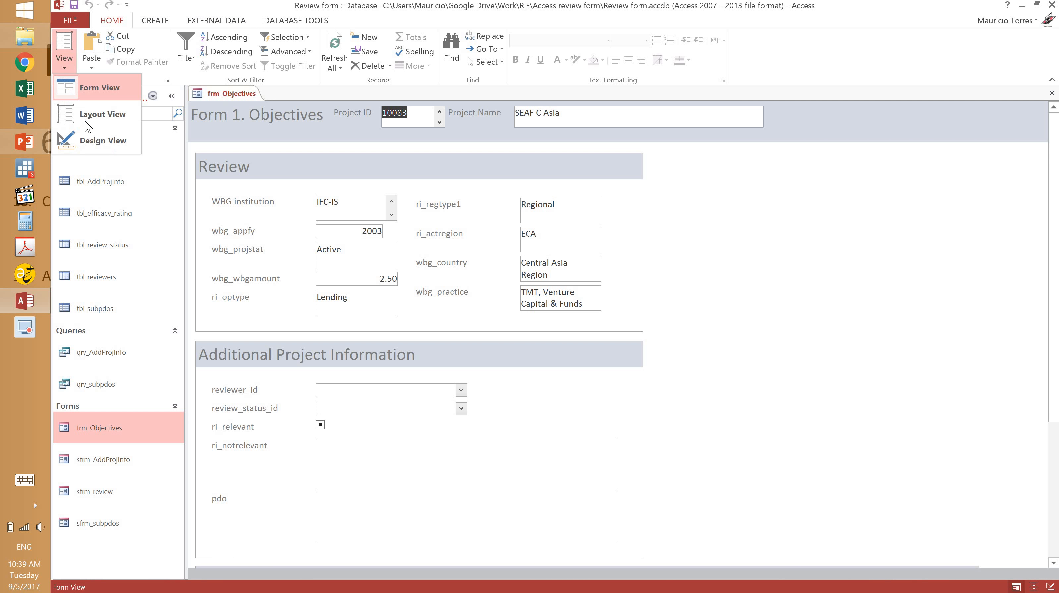
pyautogui.click(88, 140)
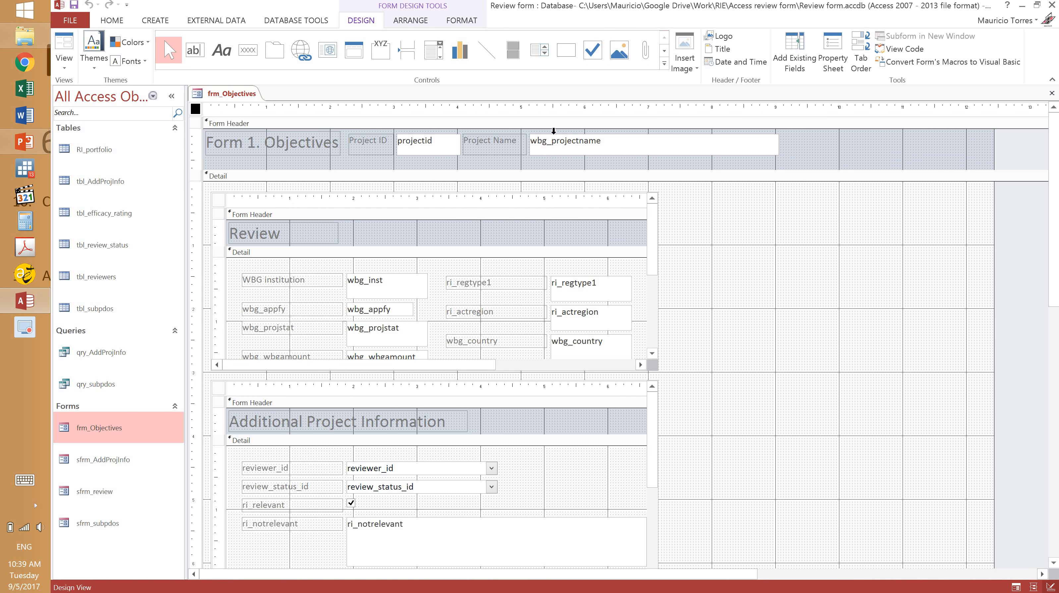
# Add a command button beside the project name in the form header, with the Close Form action, Exit Doorway picture and name cmd_Exit
pyautogui.click(833, 162)
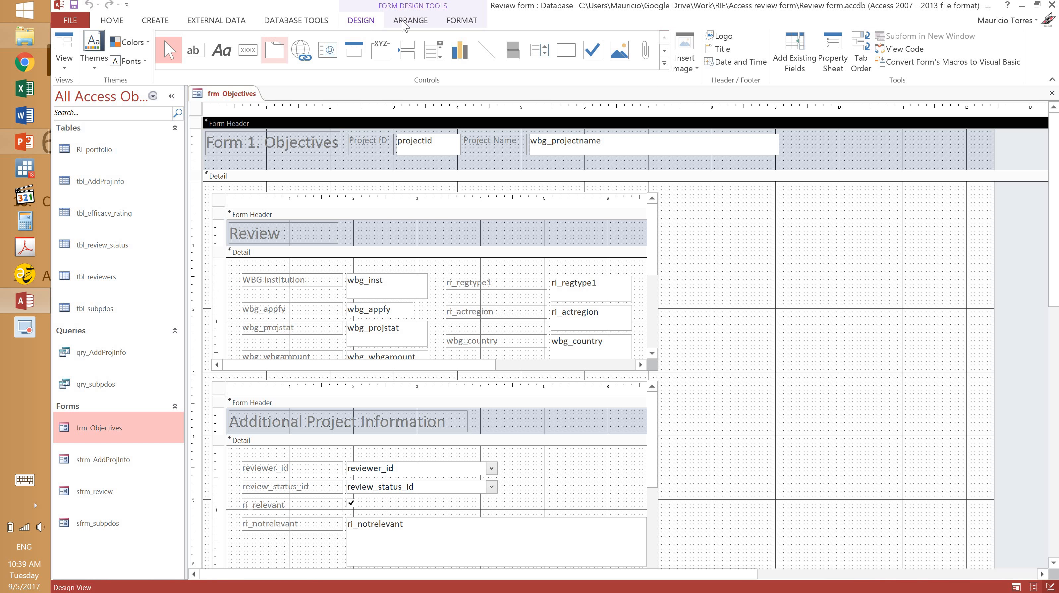
pyautogui.click(253, 59)
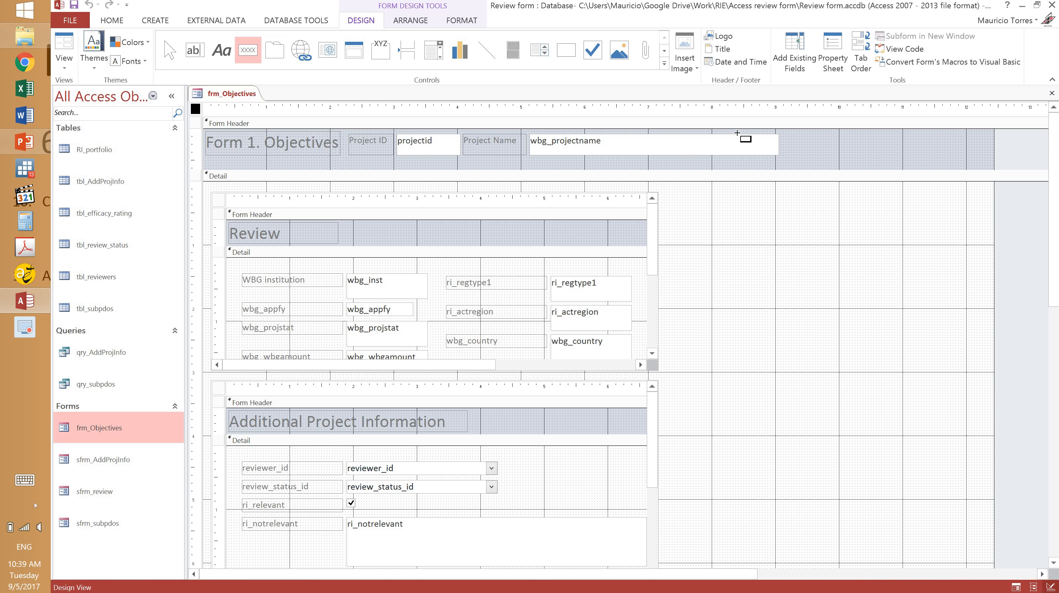
pyautogui.click(796, 136)
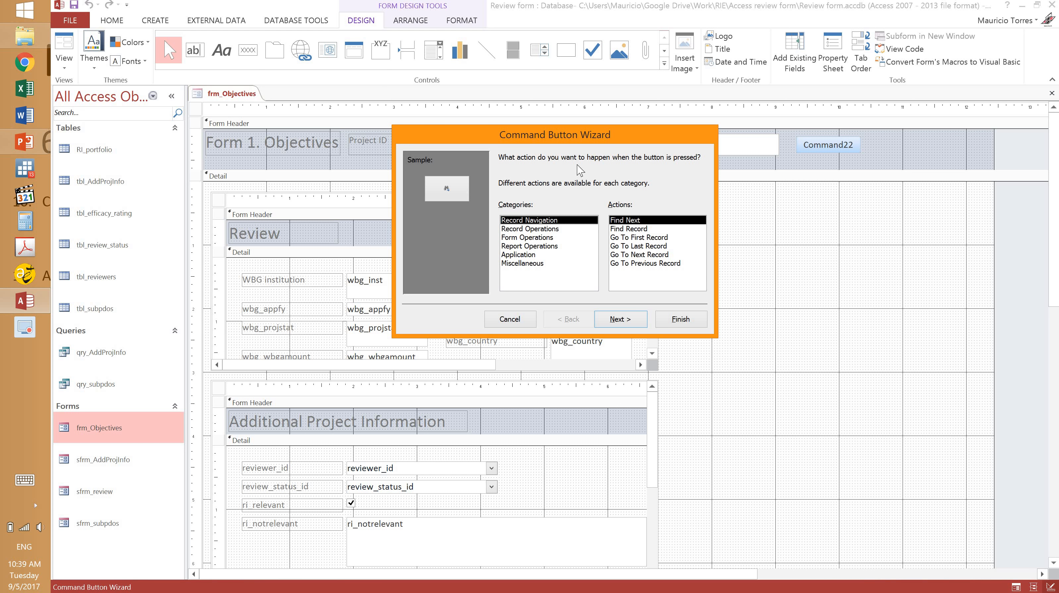
pyautogui.click(528, 240)
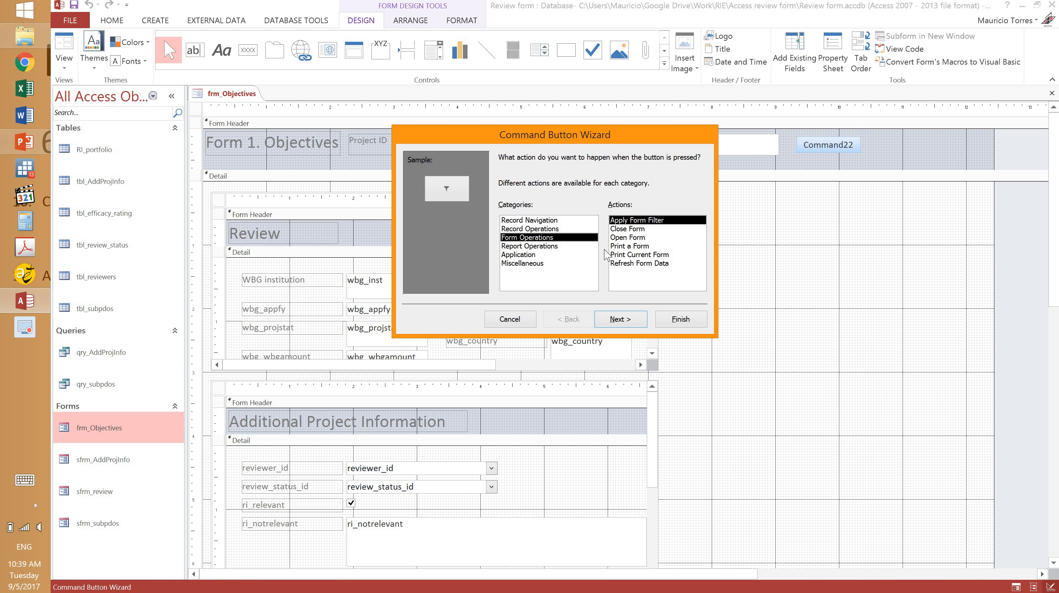
pyautogui.click(637, 231)
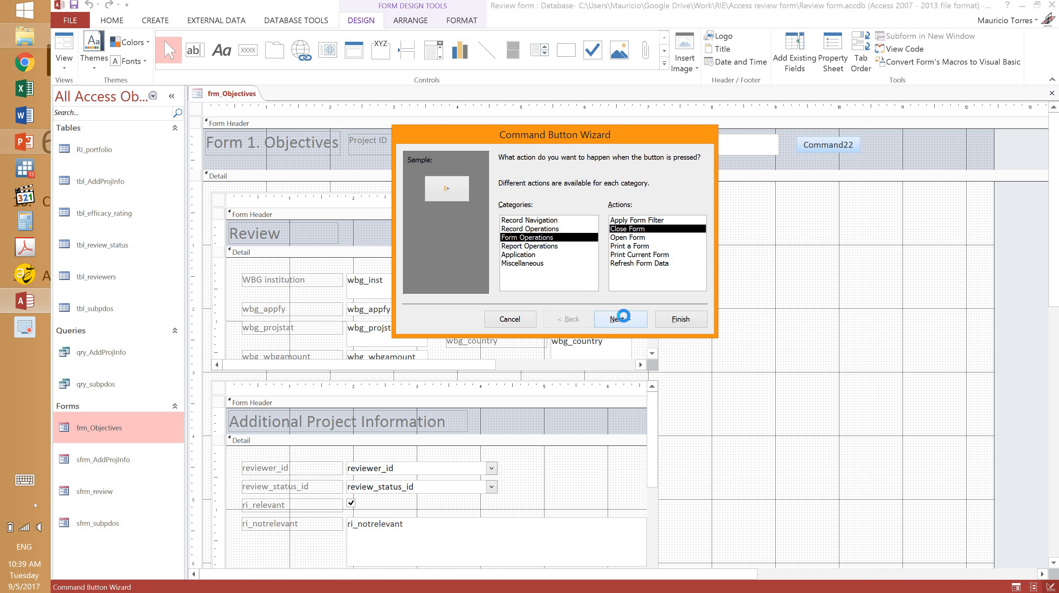
pyautogui.click(626, 321)
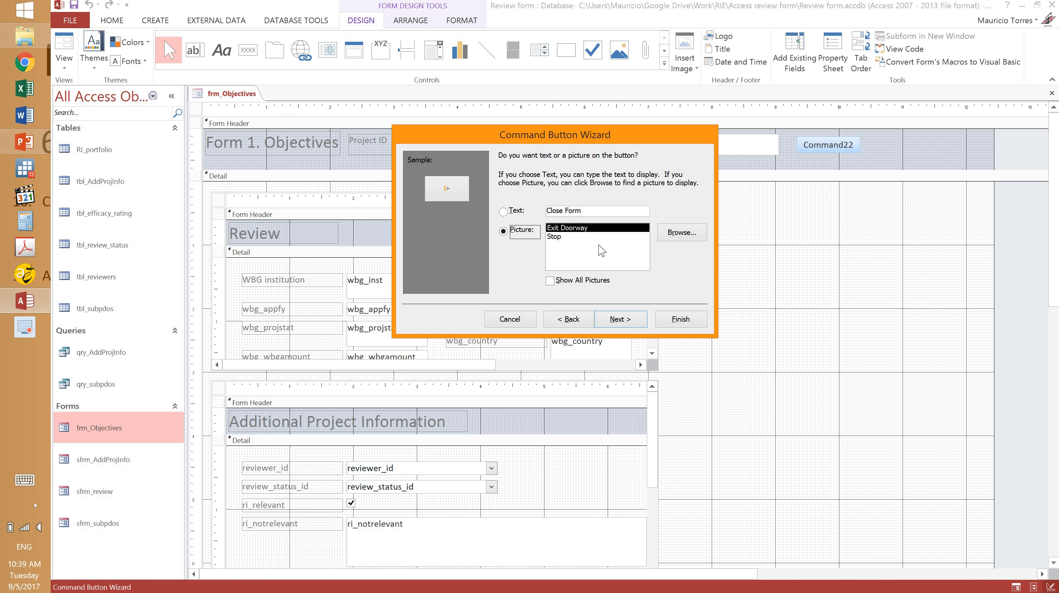
pyautogui.click(630, 322)
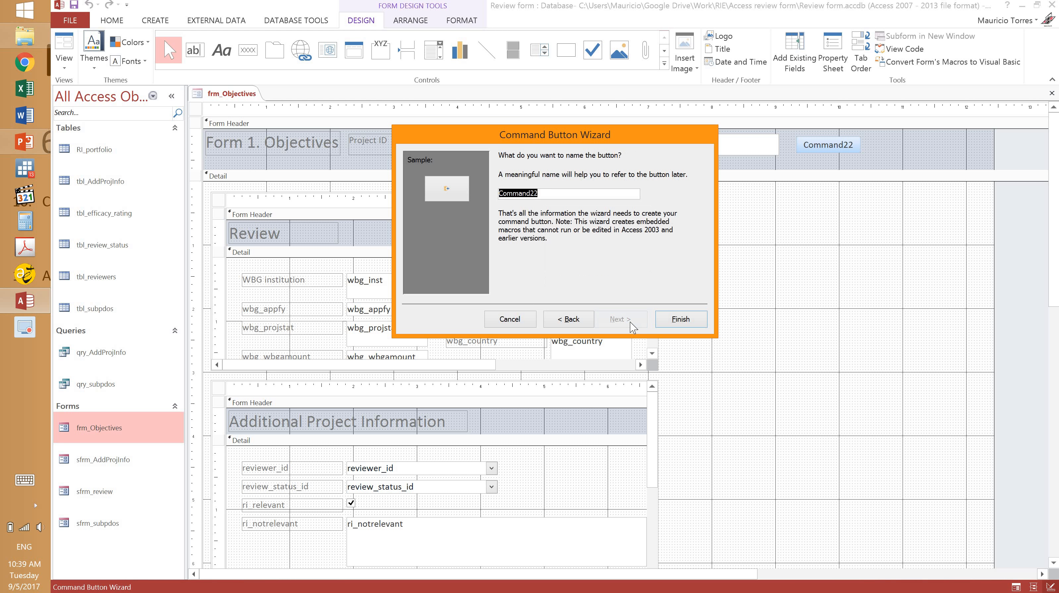
pyautogui.write('cmd_Exit')
pyautogui.click(666, 322)
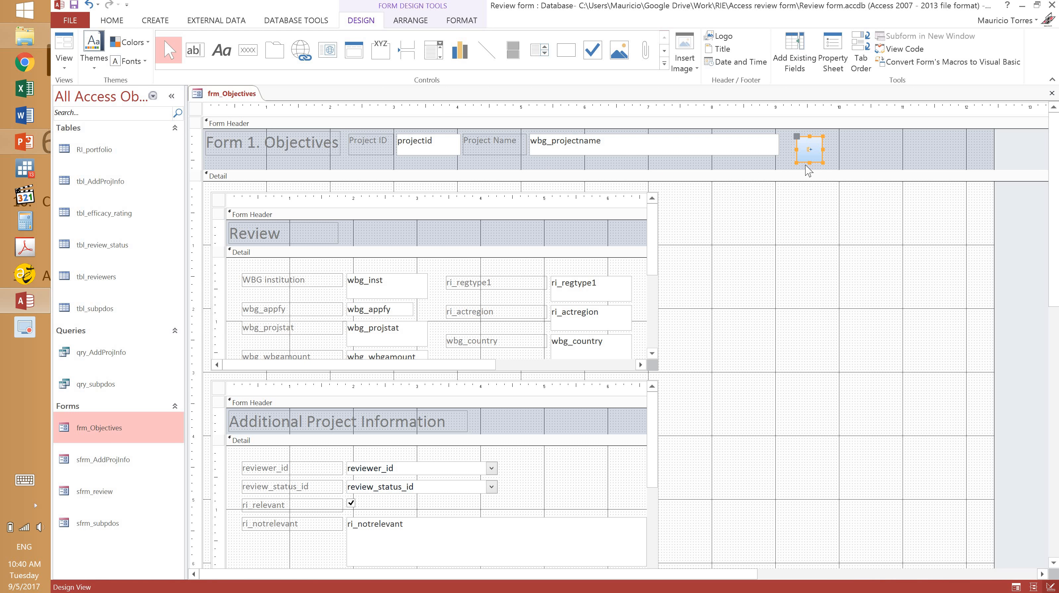
# Set the cmd_Exit button's height to 0.3347", copied from the wbg_projectname text box's height property
pyautogui.moveTo(808, 161); pyautogui.dragTo(808, 158)
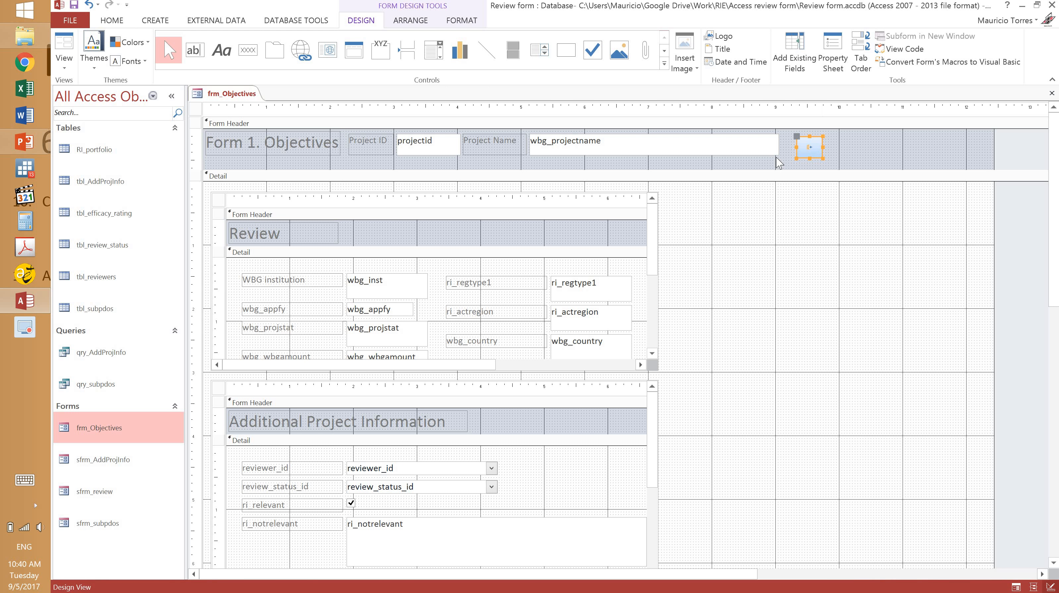
pyautogui.click(713, 150)
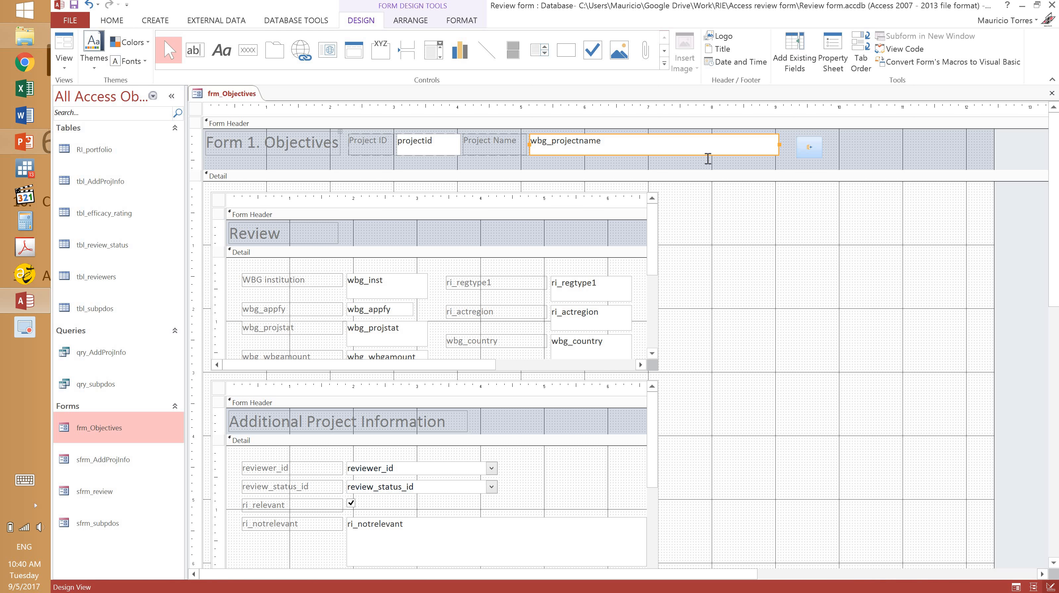
pyautogui.doubleClick(709, 155)
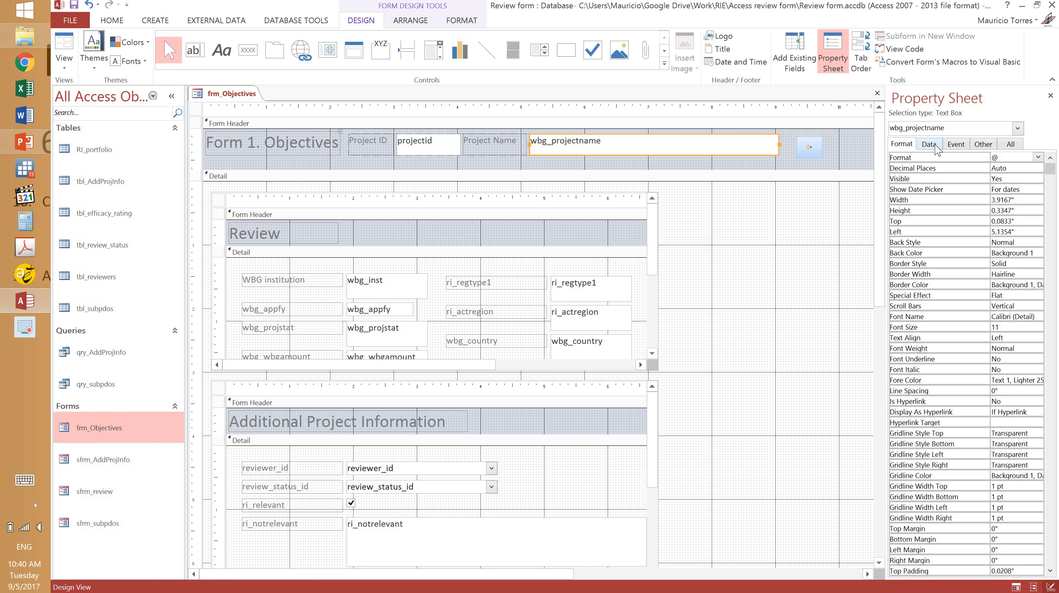
pyautogui.click(1022, 213)
pyautogui.click(985, 212)
pyautogui.hotkey('ctrl', 'c')
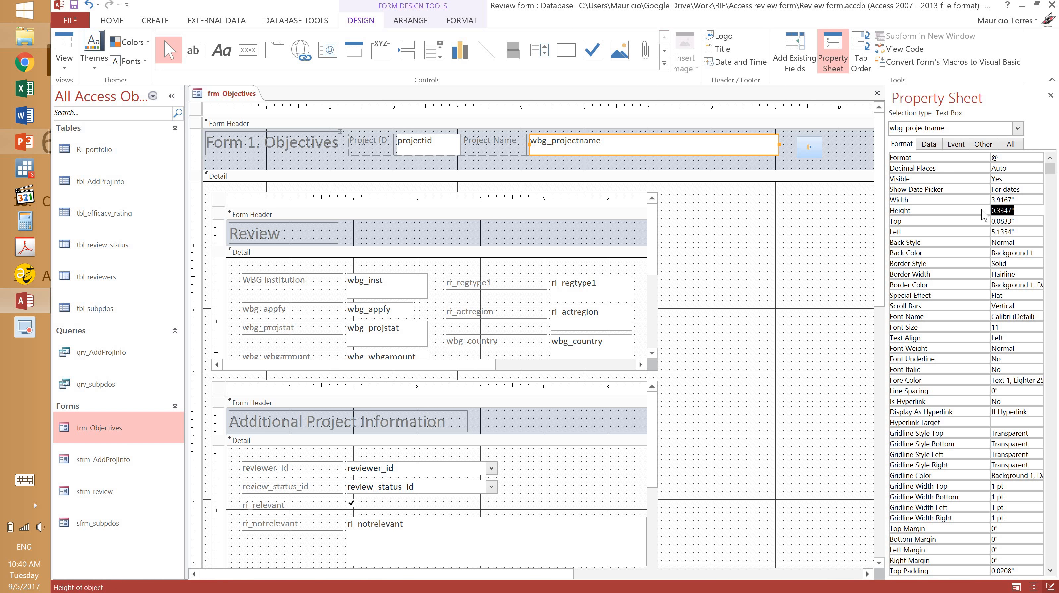
pyautogui.click(806, 148)
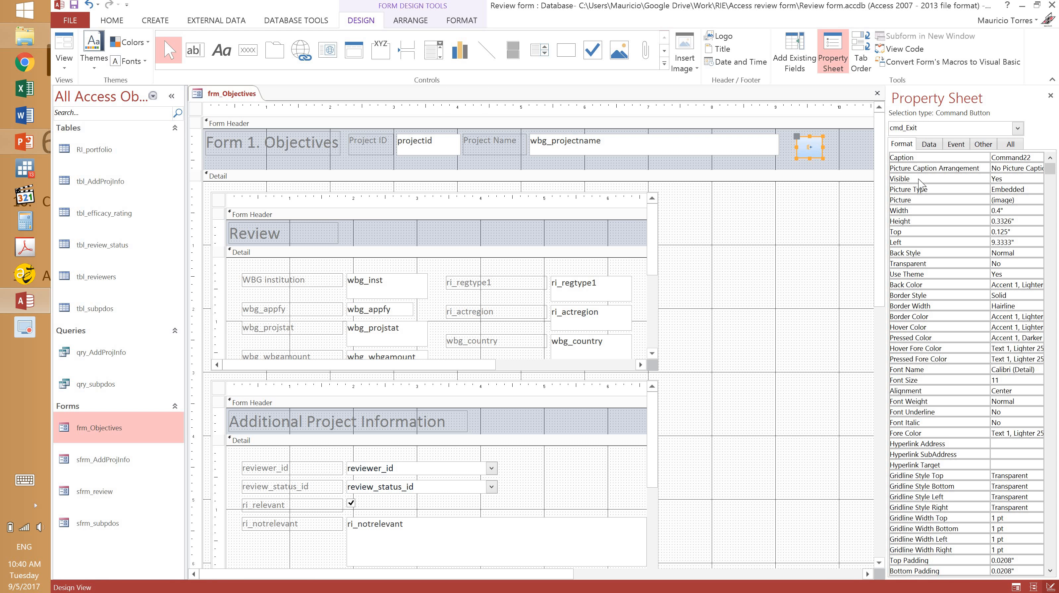
pyautogui.click(966, 222)
pyautogui.hotkey('ctrl', 'v')
pyautogui.click(967, 232)
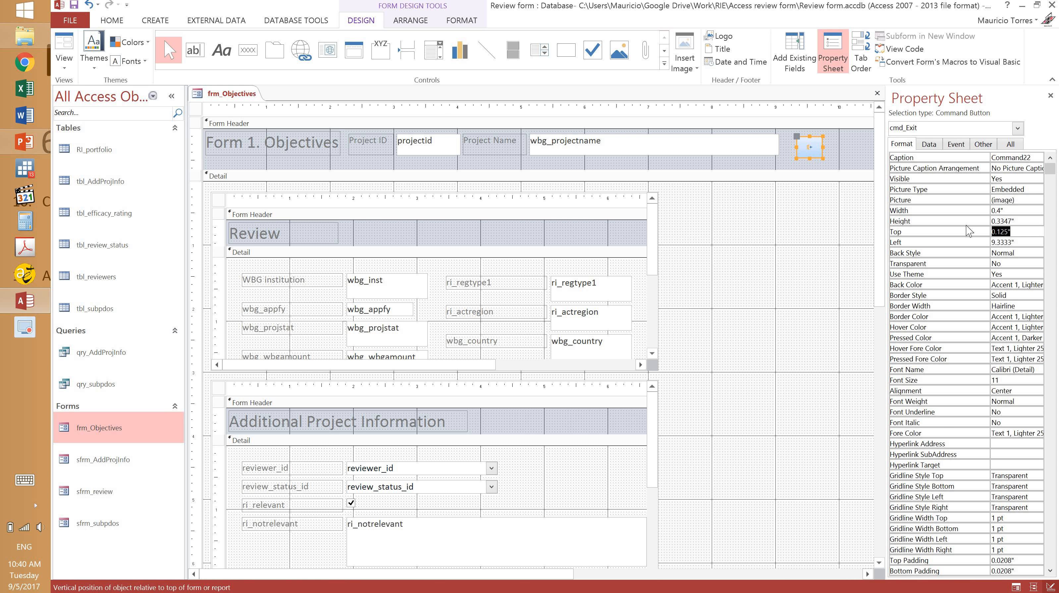
# Close the property sheet and move the exit button to the far right end of the form header, level with the project name box
pyautogui.click(847, 164)
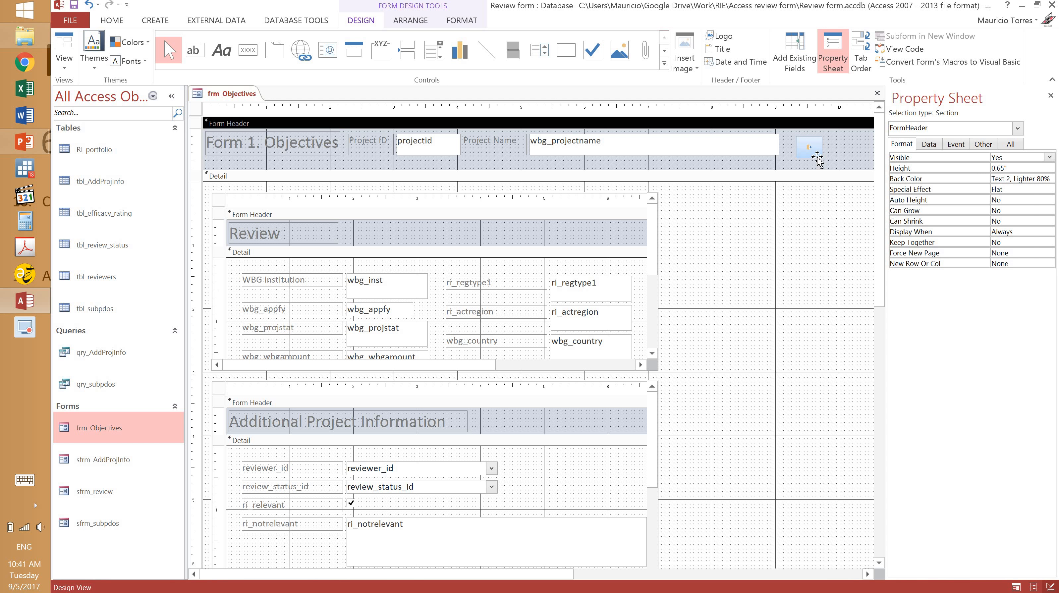
pyautogui.click(810, 154)
pyautogui.moveTo(812, 154); pyautogui.dragTo(799, 152)
pyautogui.click(829, 164)
pyautogui.press('F4')
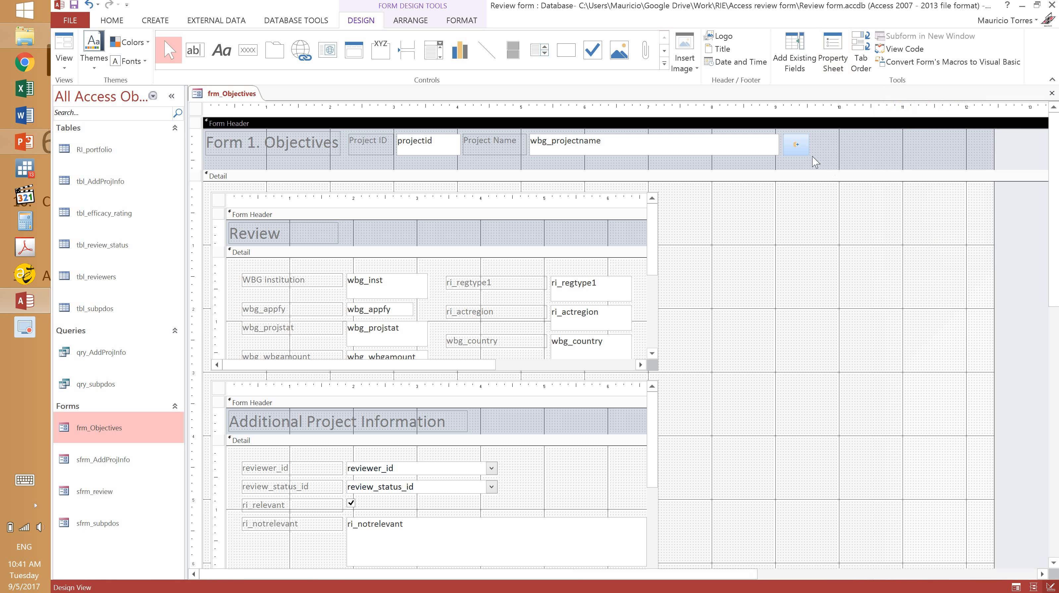
pyautogui.click(979, 140)
pyautogui.moveTo(975, 152); pyautogui.dragTo(979, 156)
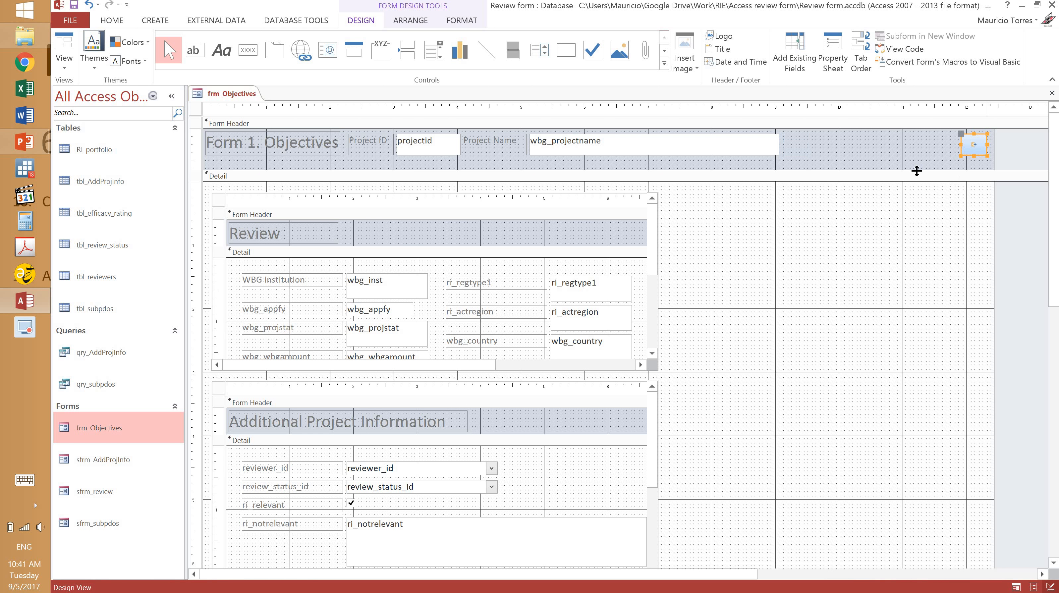
pyautogui.click(908, 160)
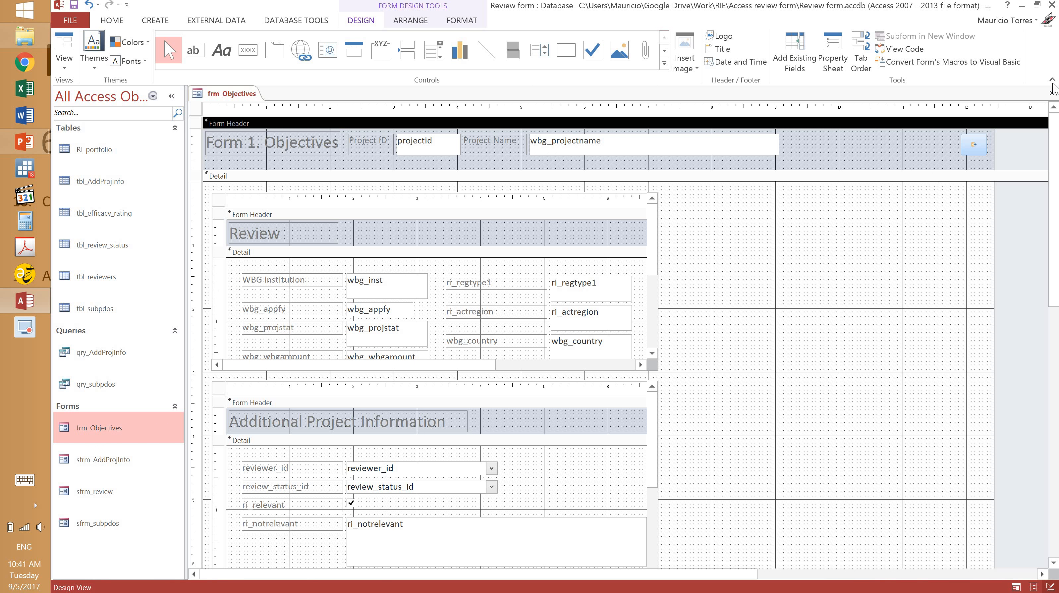
# Close the frm_Objectives form and open the sfrm_subpdos form in Design View
pyautogui.scroll(-3, 789, 291)
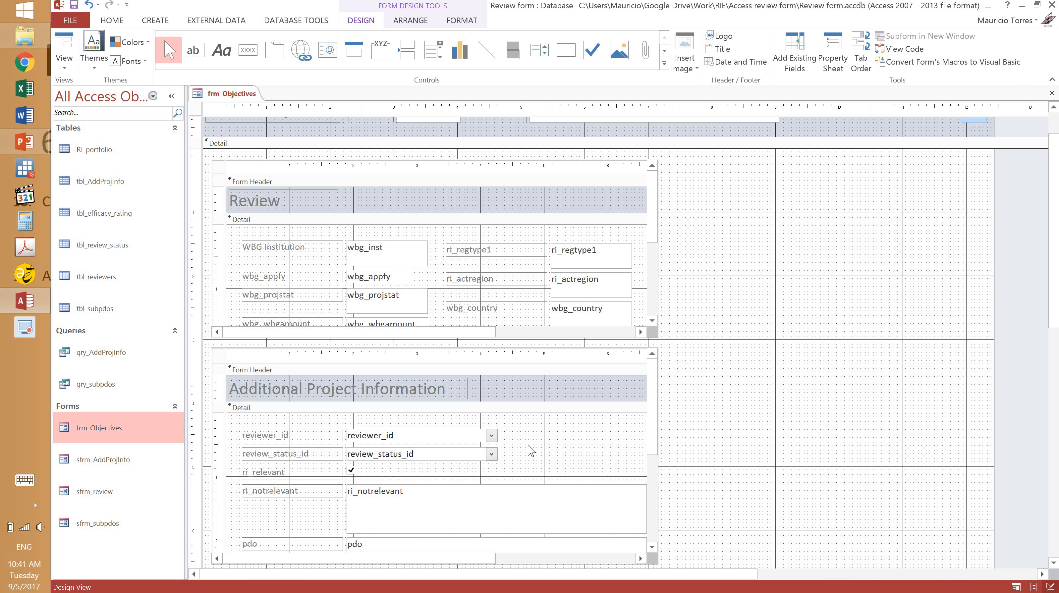
pyautogui.moveTo(1056, 220); pyautogui.dragTo(1058, 348)
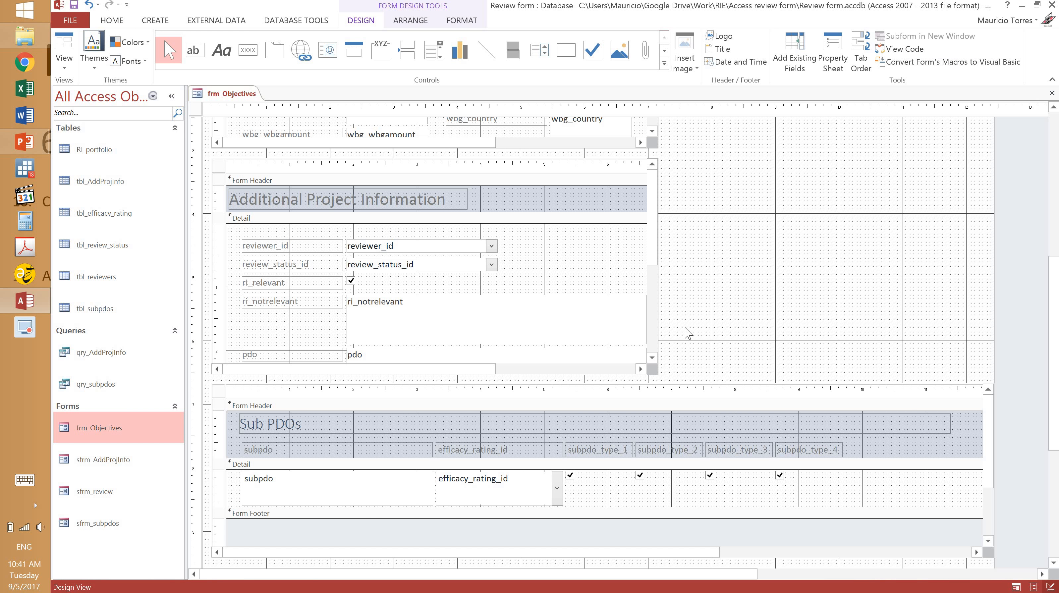
pyautogui.click(1052, 93)
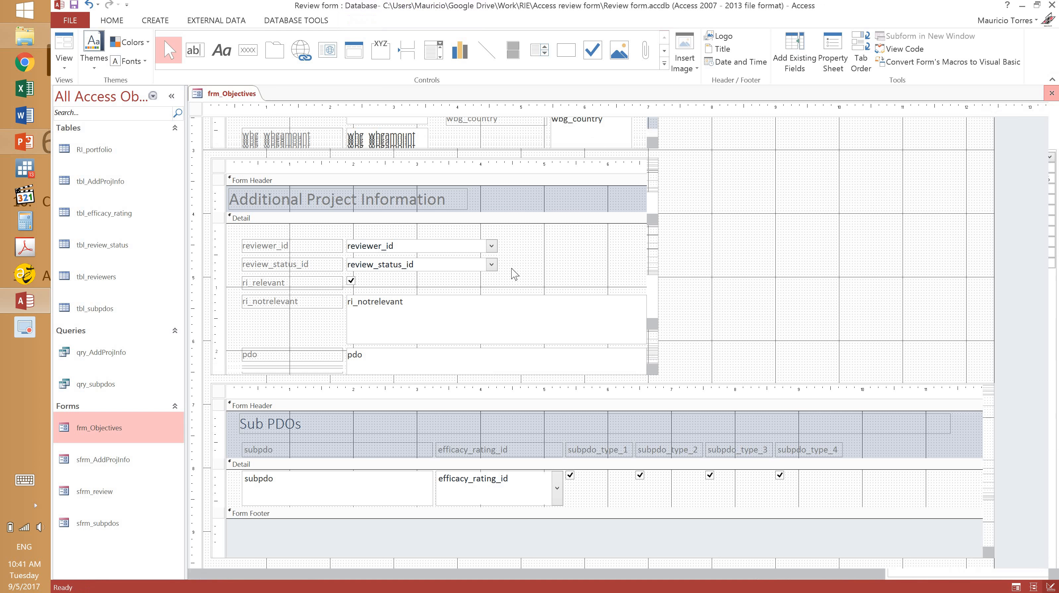
pyautogui.doubleClick(118, 523)
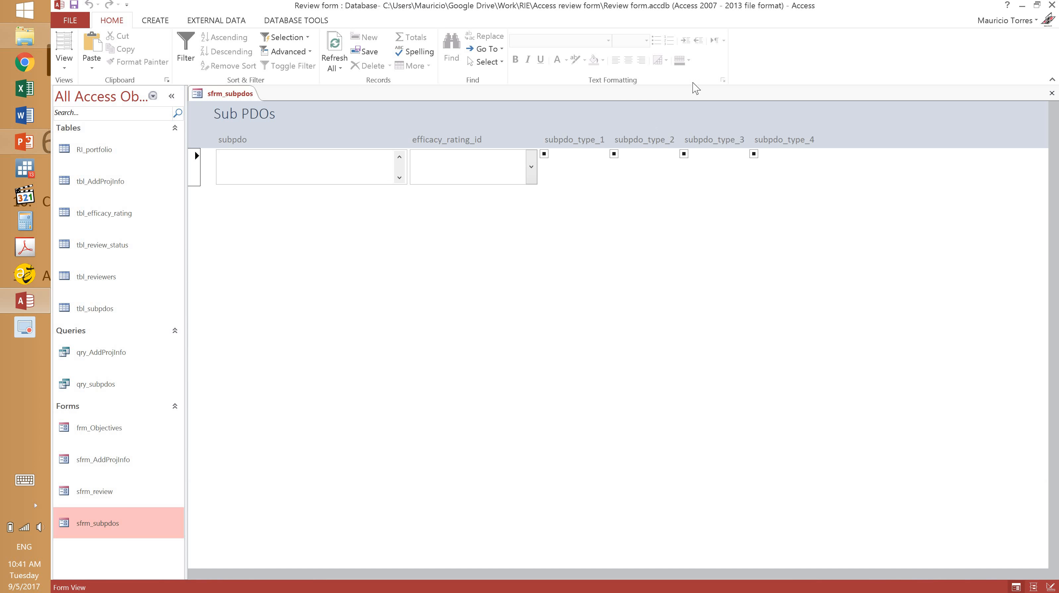
pyautogui.click(66, 65)
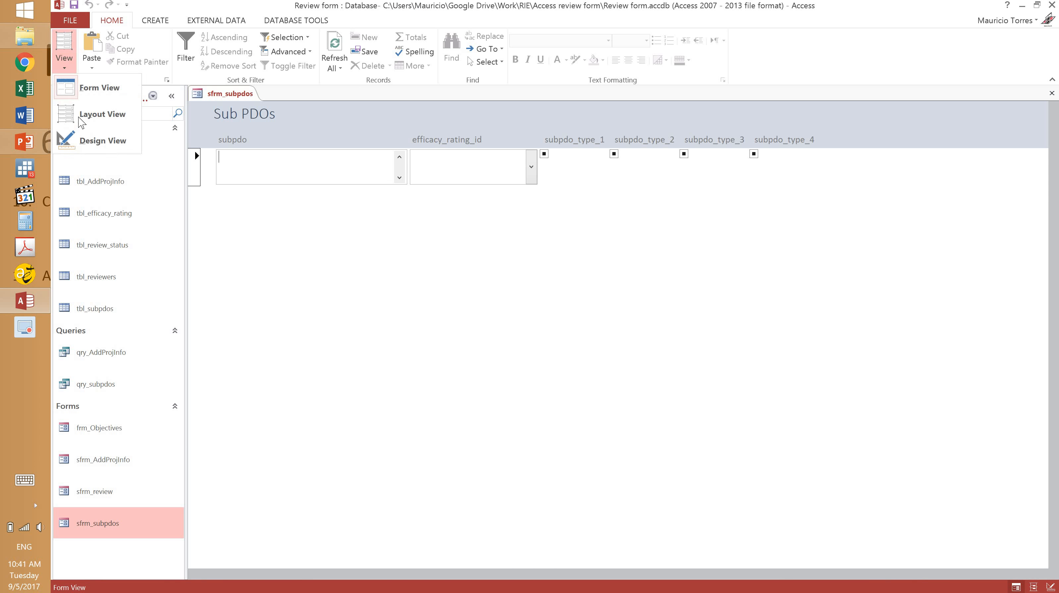
pyautogui.click(87, 142)
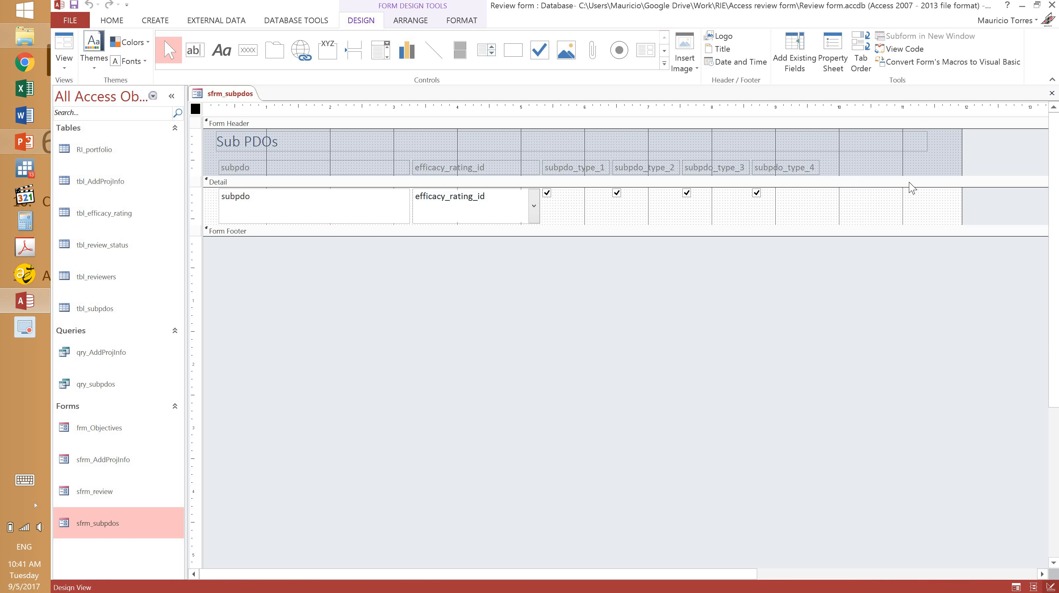
# Shorten the Sub PDOs title to end above subpdo_type_4 and add beside it an Undo Record button with the Undo picture, named cmd_Undo
pyautogui.moveTo(926, 143); pyautogui.dragTo(814, 185)
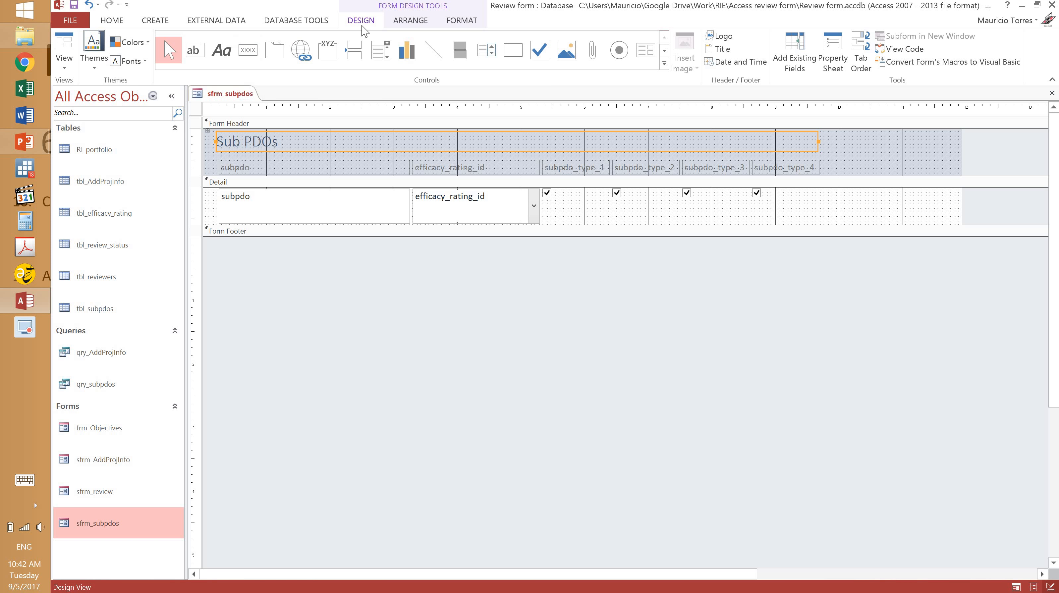
pyautogui.click(248, 51)
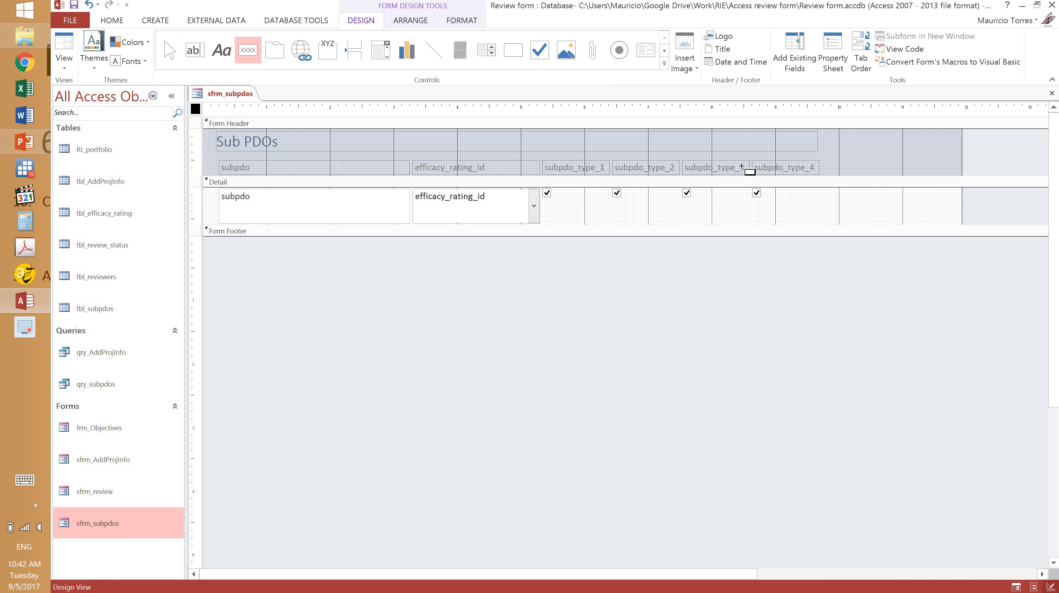
pyautogui.click(835, 146)
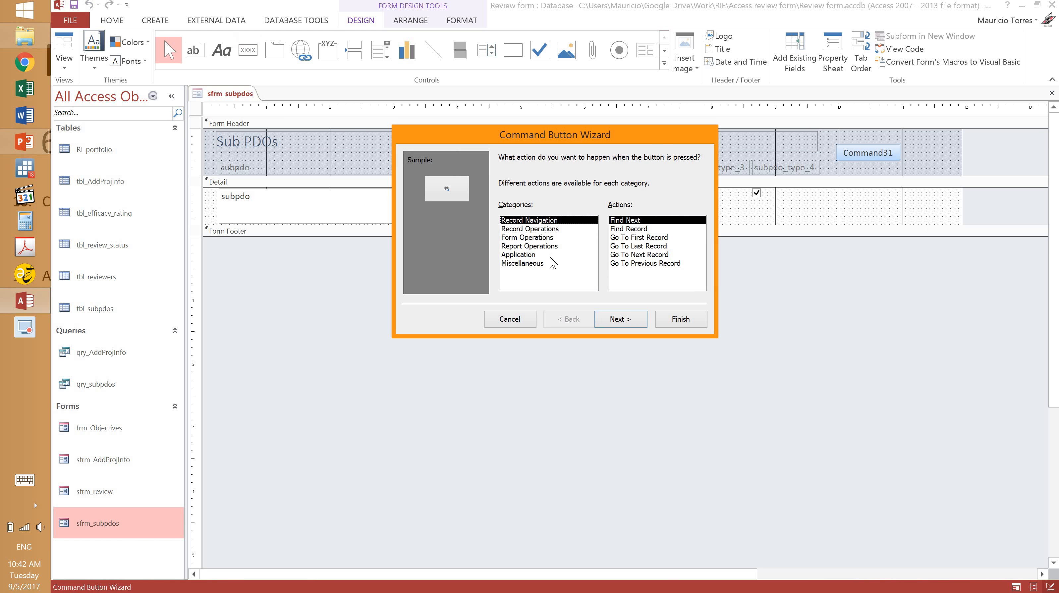
pyautogui.click(524, 229)
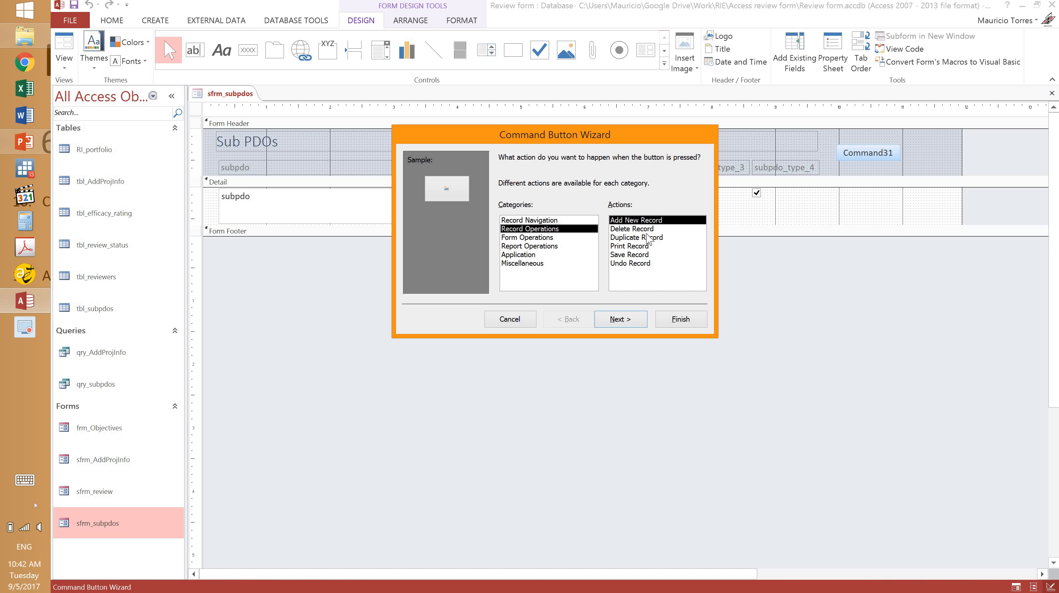
pyautogui.click(630, 264)
pyautogui.click(624, 318)
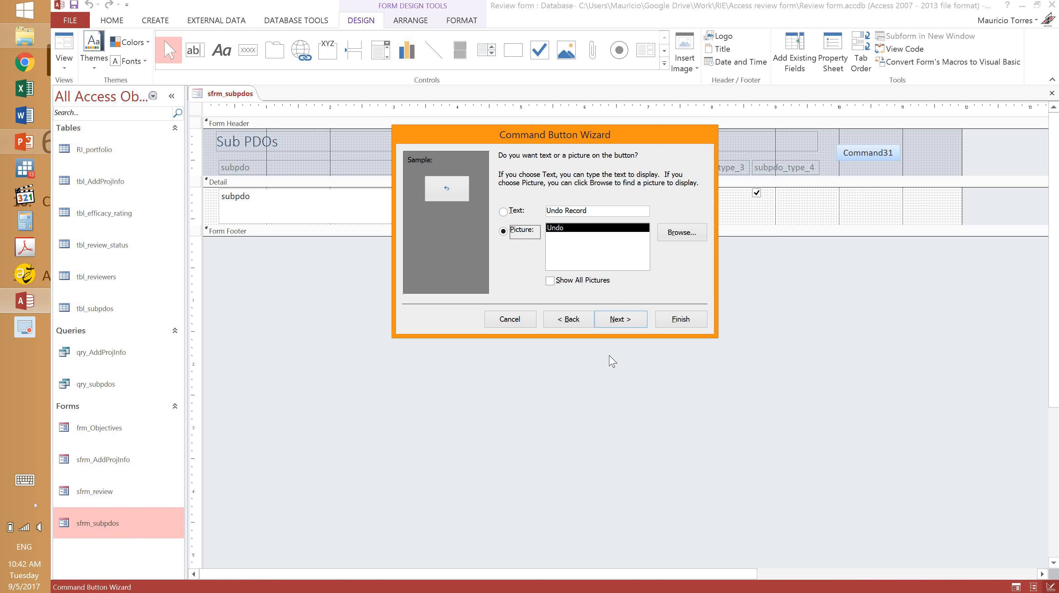
pyautogui.click(635, 321)
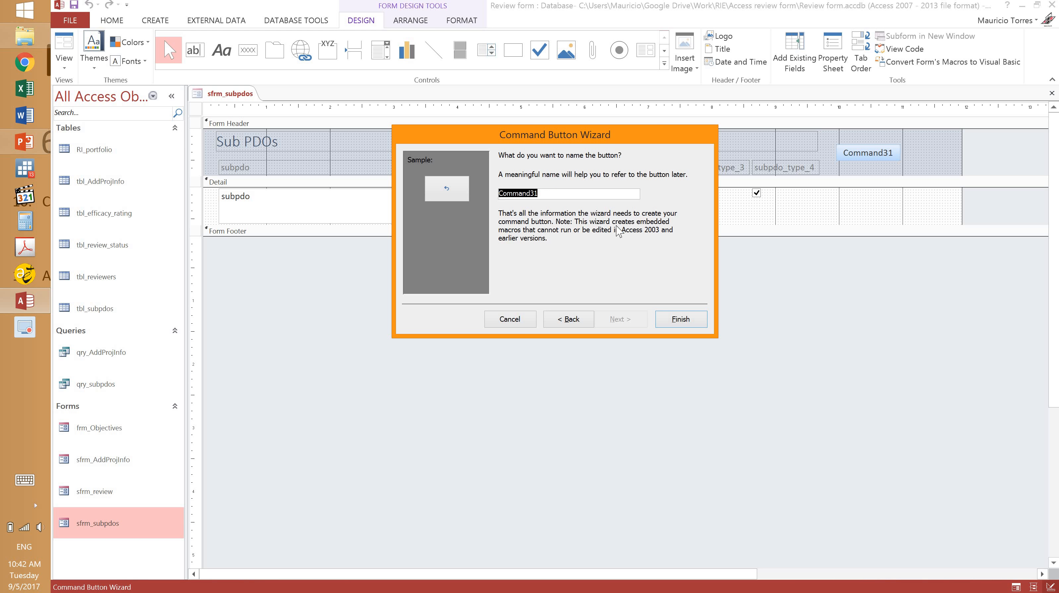
pyautogui.write('cmd_Undo')
pyautogui.click(681, 319)
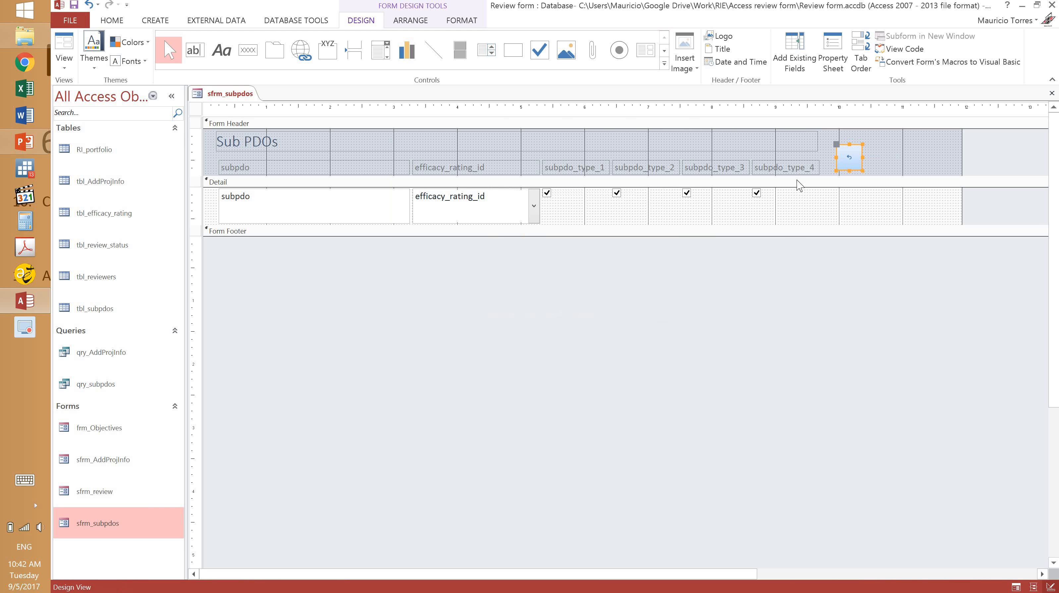
pyautogui.moveTo(863, 166); pyautogui.dragTo(854, 218)
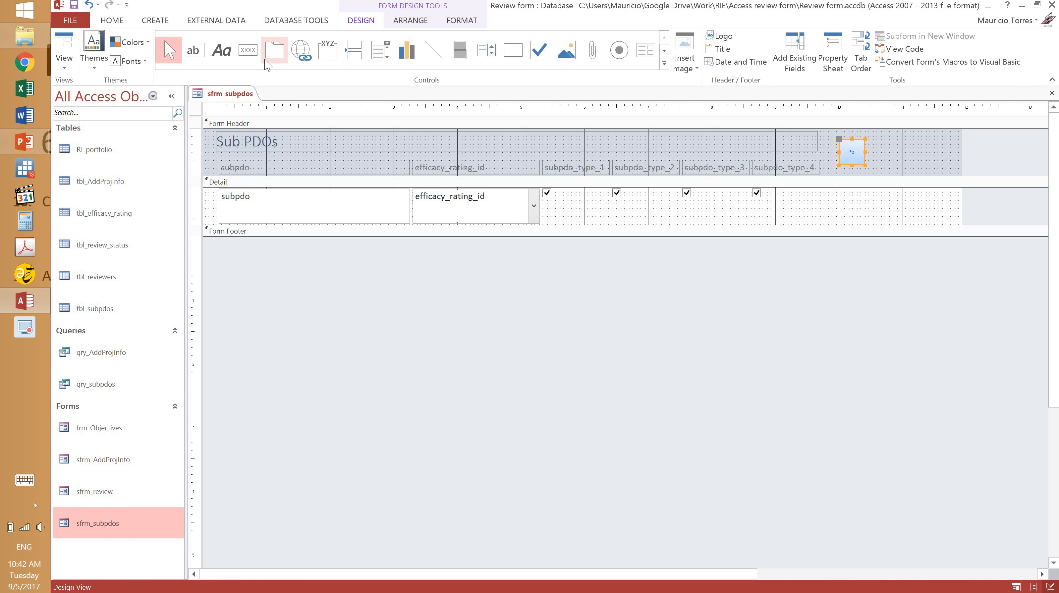
# Add a second command button beside the undo button, with the Delete Record action, Delete Record picture and name cmd_Delete
pyautogui.click(248, 50)
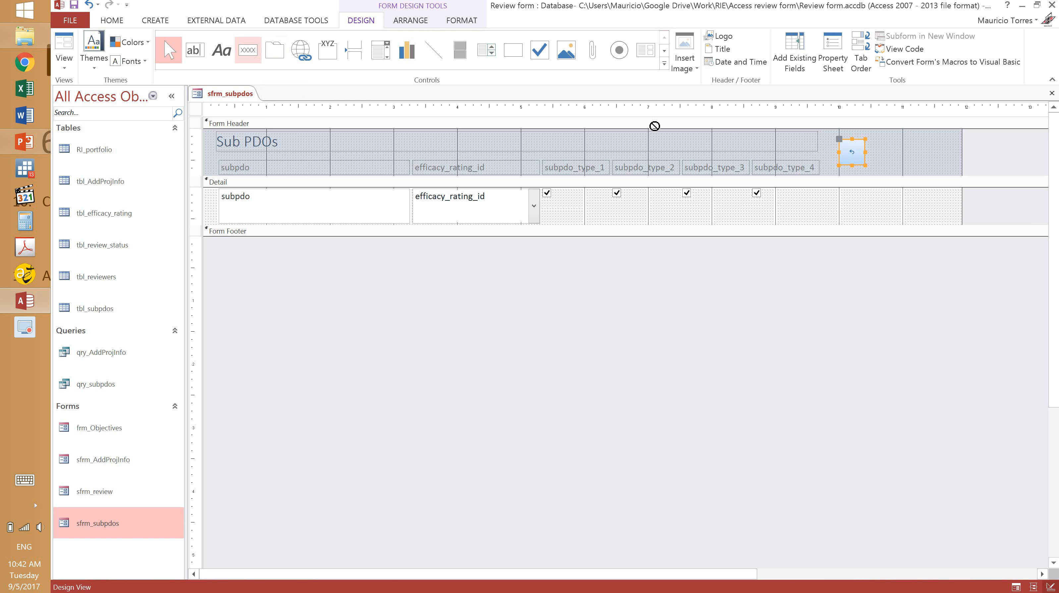
pyautogui.click(869, 138)
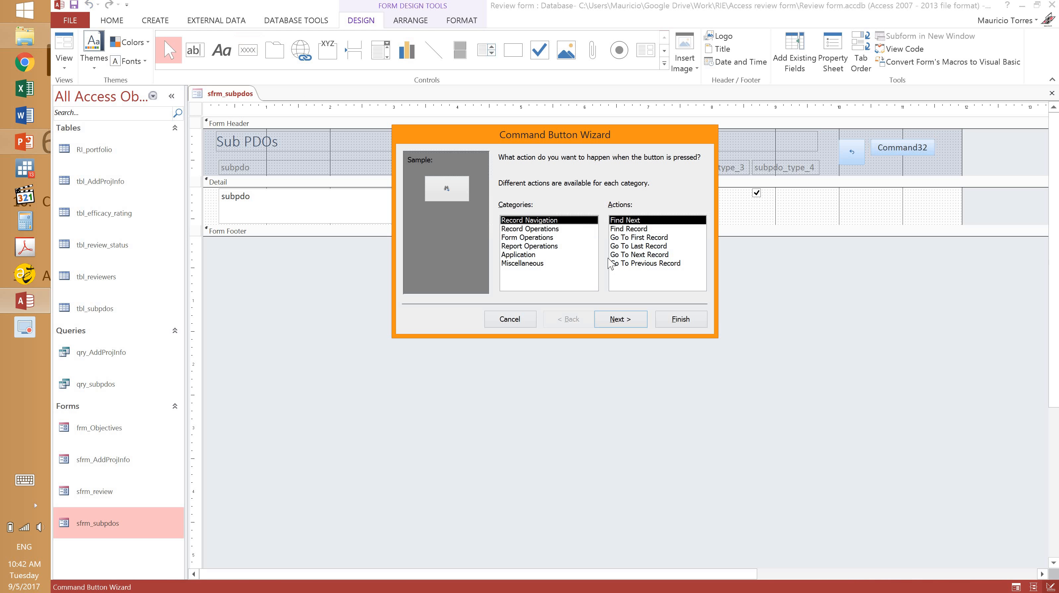
pyautogui.click(528, 238)
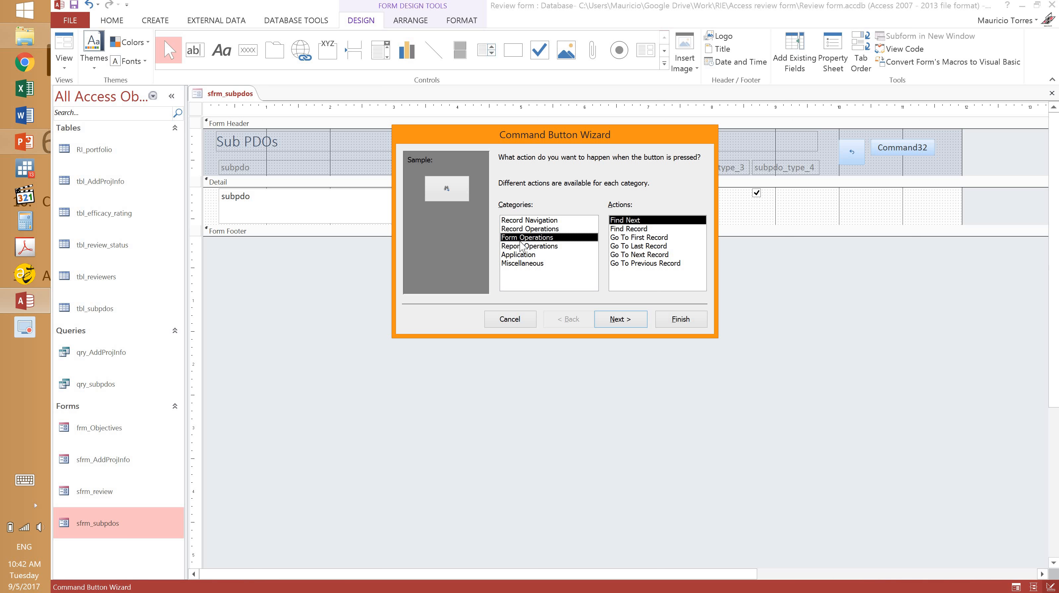
pyautogui.click(531, 229)
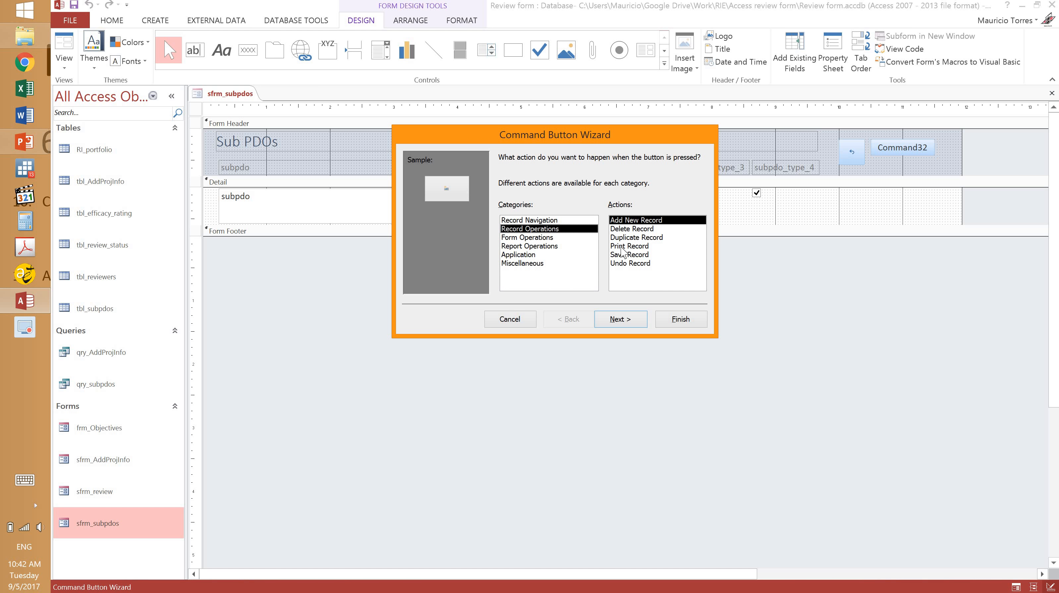
pyautogui.click(635, 229)
pyautogui.click(628, 318)
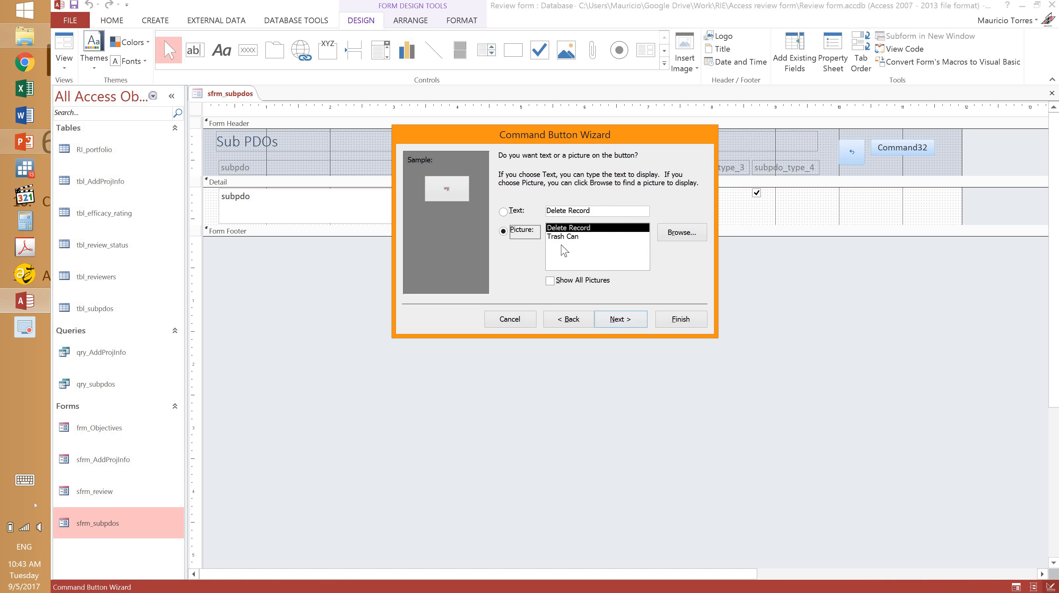
pyautogui.click(638, 322)
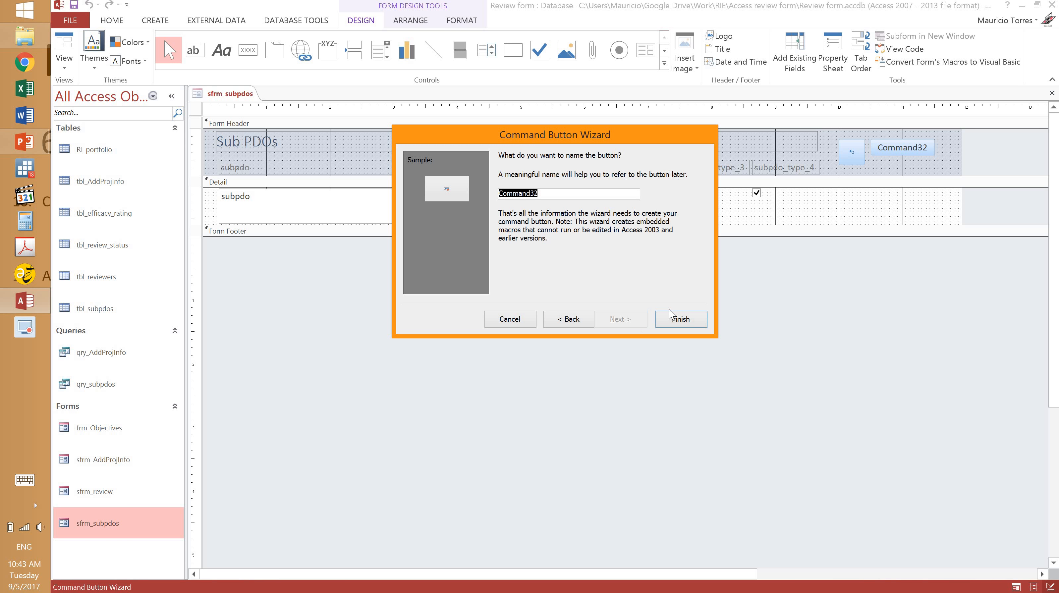
pyautogui.write('cmd_Delete')
pyautogui.click(681, 320)
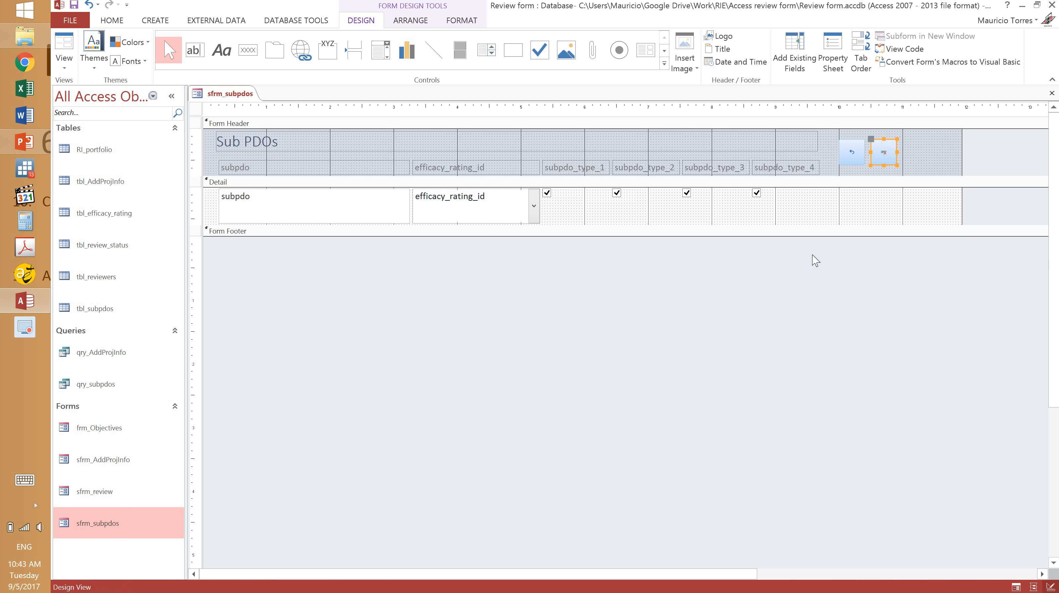
pyautogui.click(929, 158)
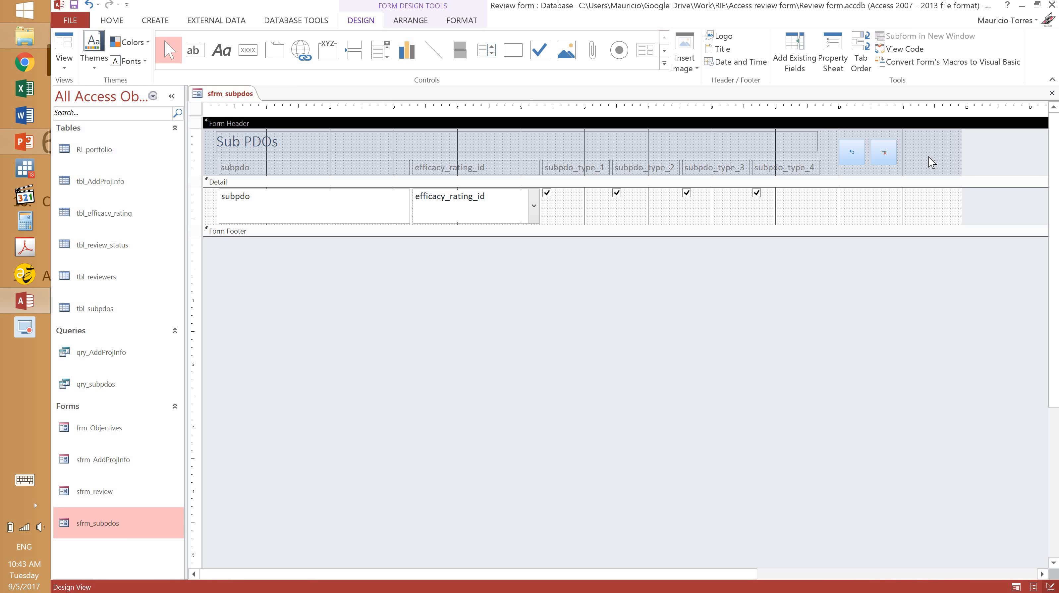
# Group the undo and delete buttons in a stacked layout
pyautogui.click(853, 158)
pyautogui.keyDown('shift'); pyautogui.click(879, 158); pyautogui.keyUp('shift')
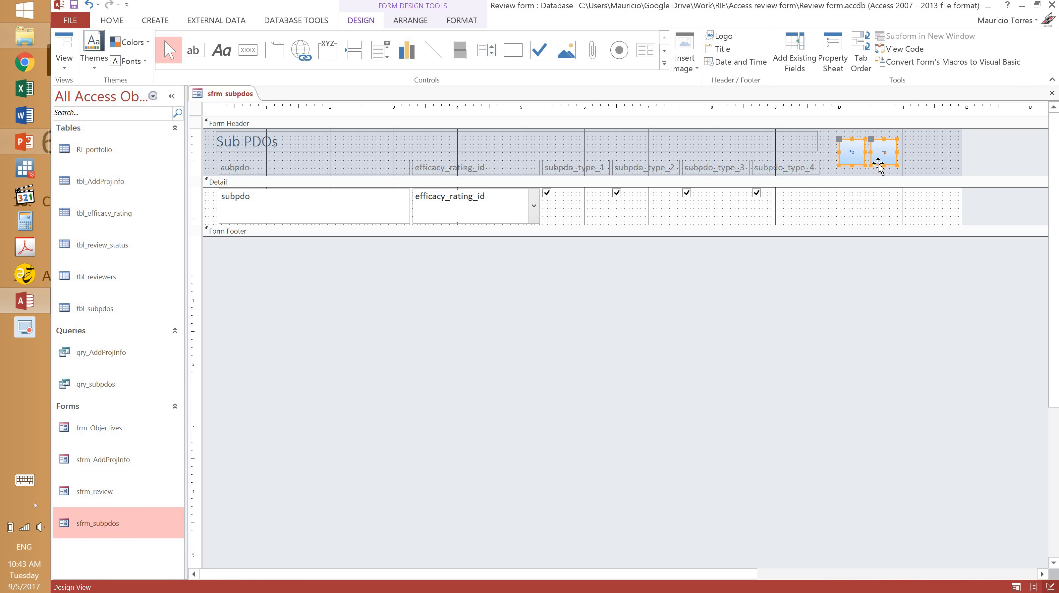
pyautogui.rightClick(878, 165)
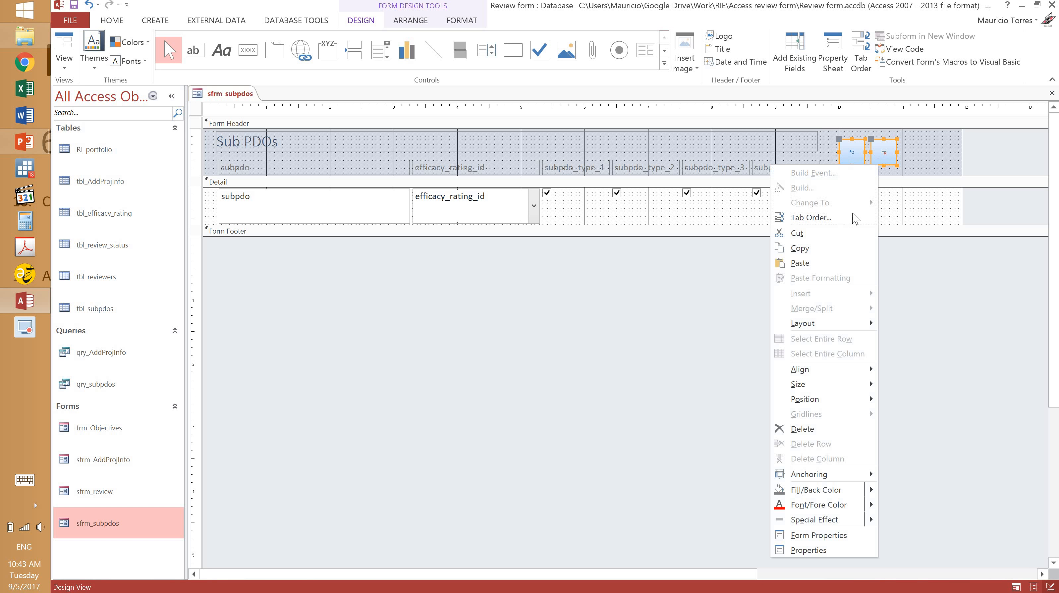
pyautogui.moveTo(829, 327)
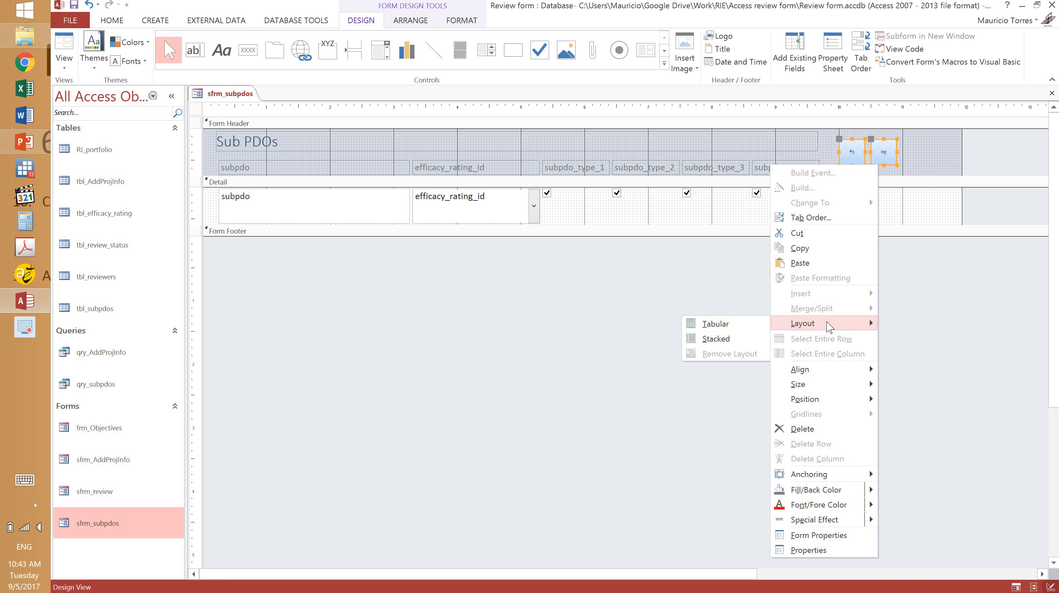
pyautogui.click(736, 341)
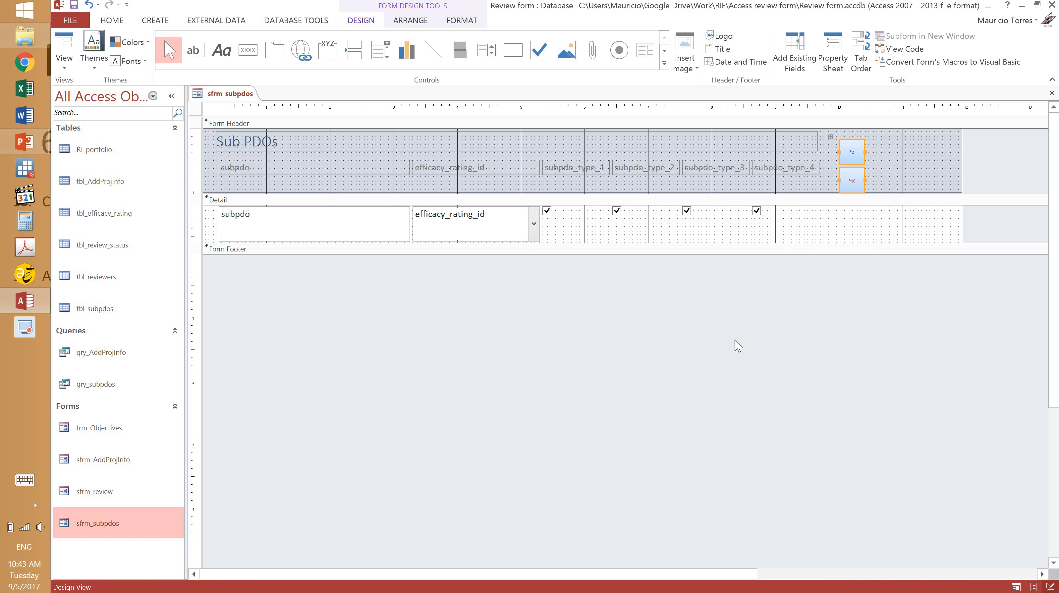
# Insert an empty layout column to the right of the undo button
pyautogui.click(896, 175)
pyautogui.click(862, 154)
pyautogui.rightClick(862, 154)
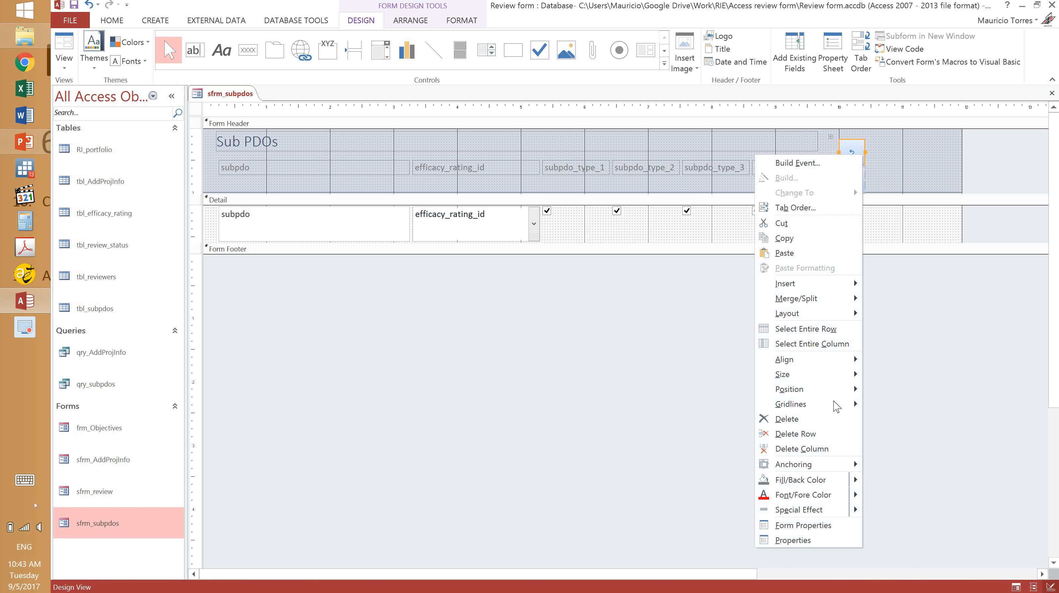
pyautogui.moveTo(833, 367)
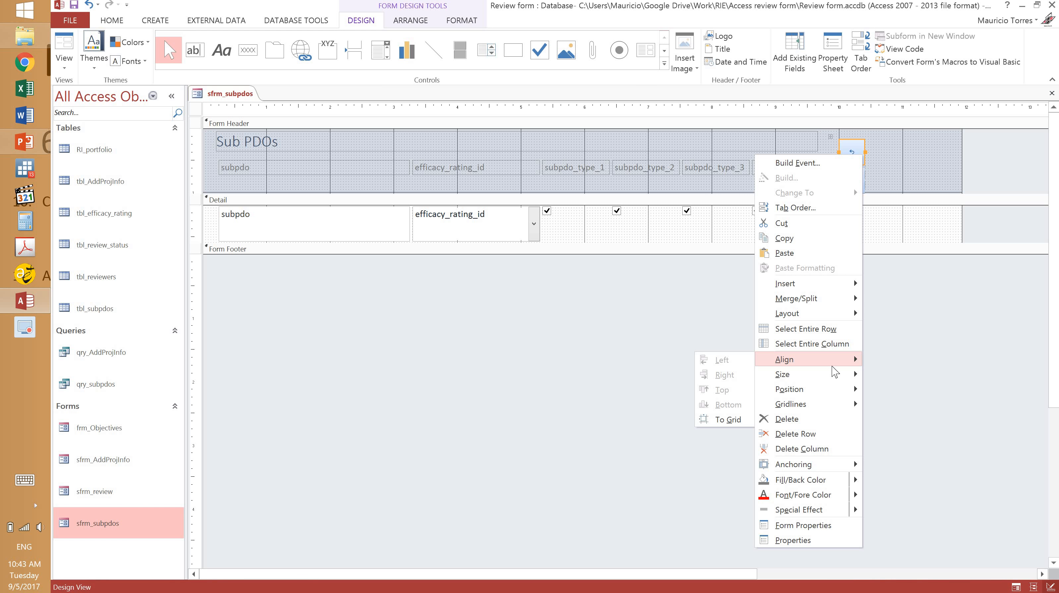
pyautogui.moveTo(837, 303)
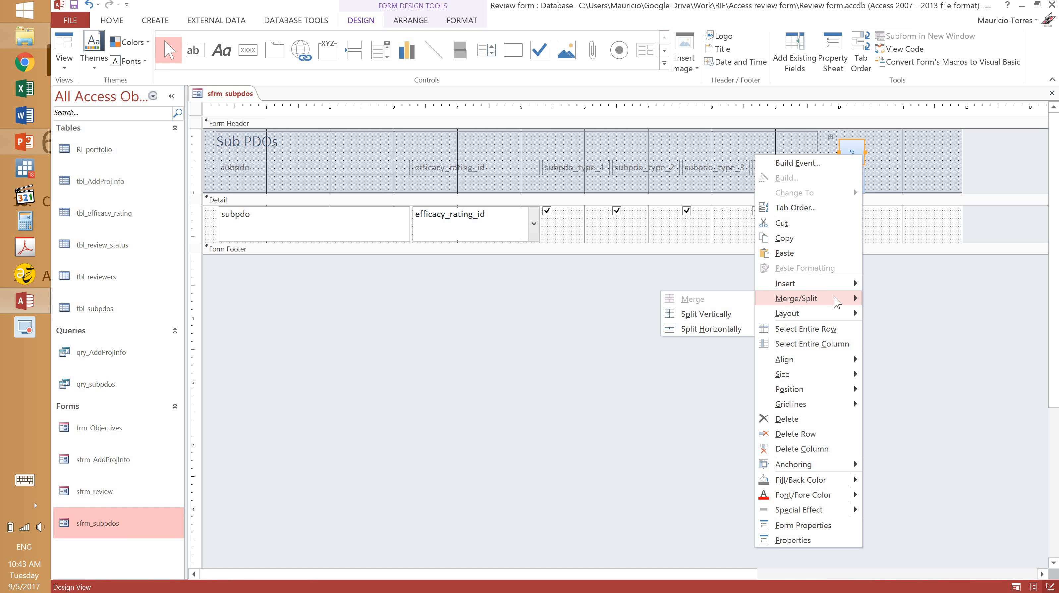
pyautogui.moveTo(836, 284)
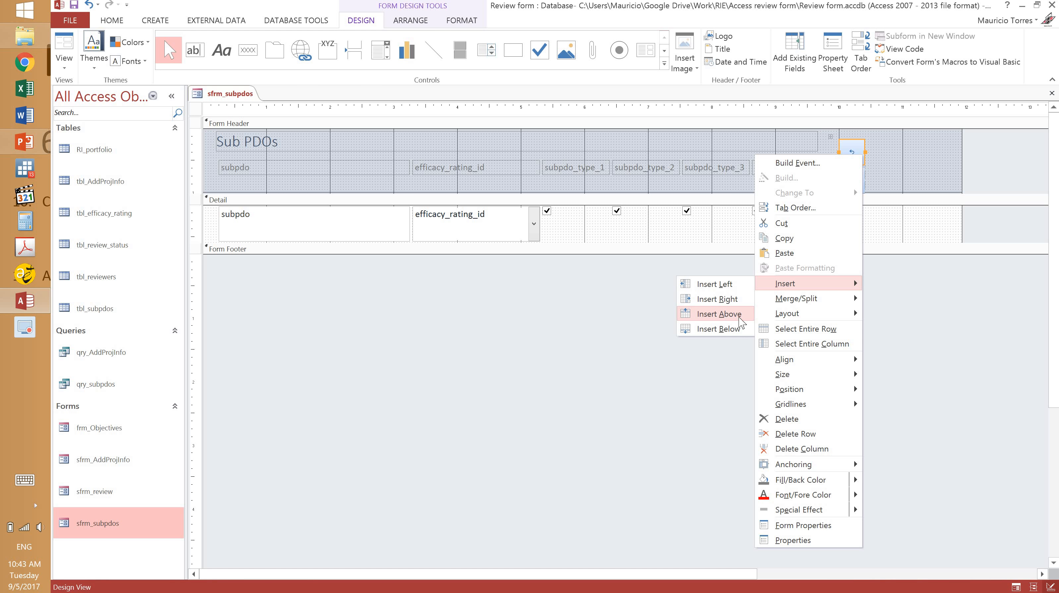
pyautogui.click(736, 298)
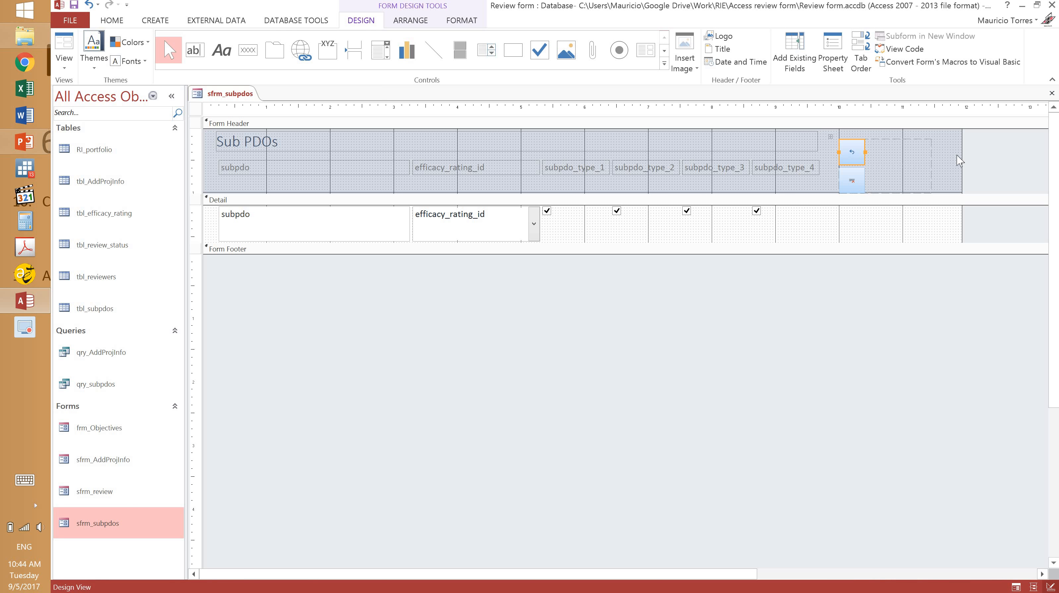
# Widen the layout's button column and move the delete button into the empty cell beside the undo button
pyautogui.click(916, 169)
pyautogui.moveTo(868, 180); pyautogui.dragTo(886, 179)
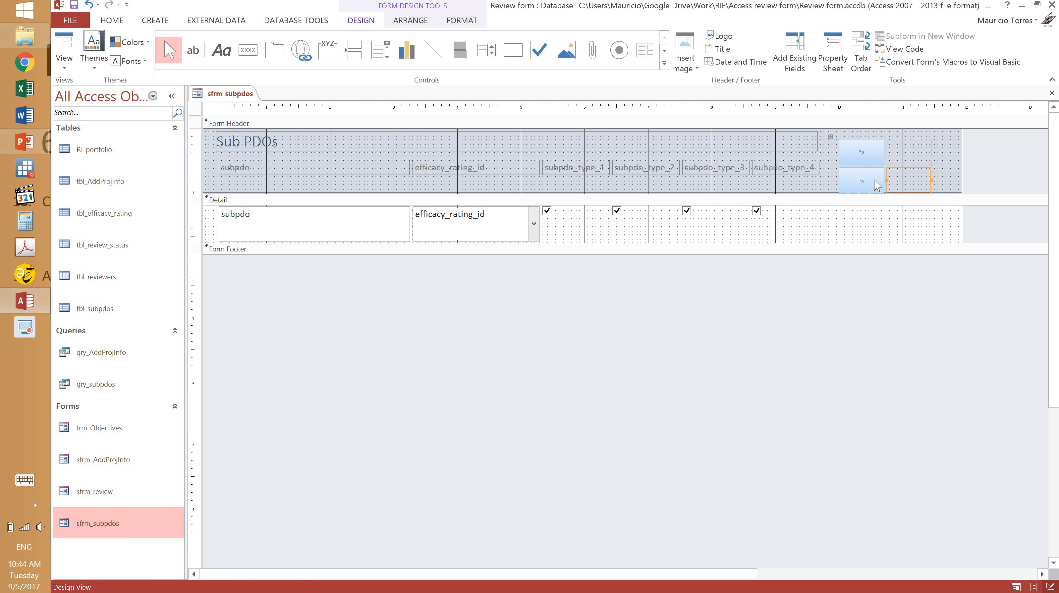
pyautogui.click(874, 181)
pyautogui.click(884, 173)
pyautogui.click(883, 180)
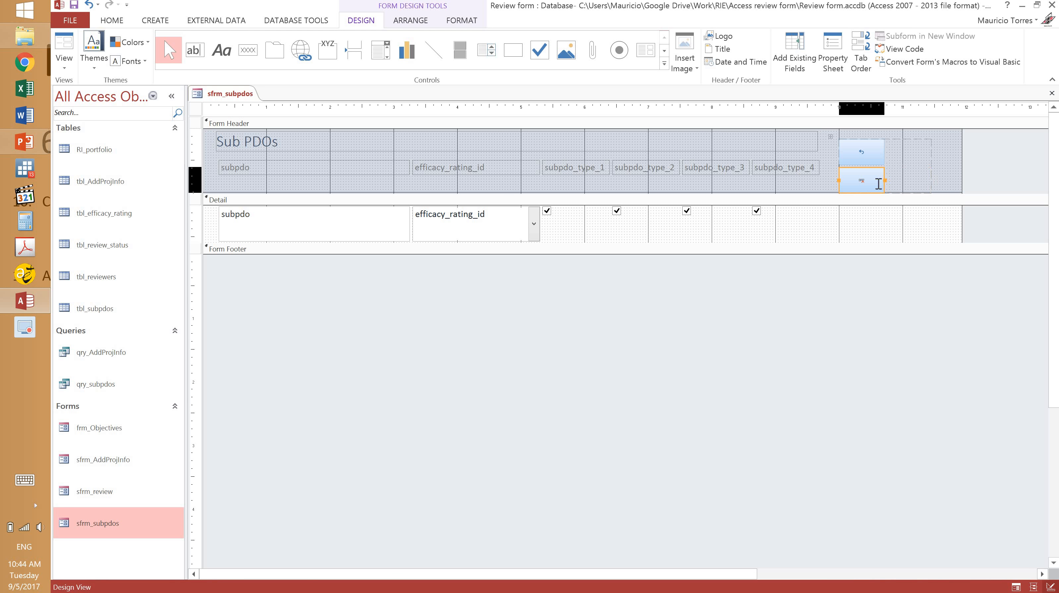
pyautogui.moveTo(850, 168); pyautogui.dragTo(896, 178)
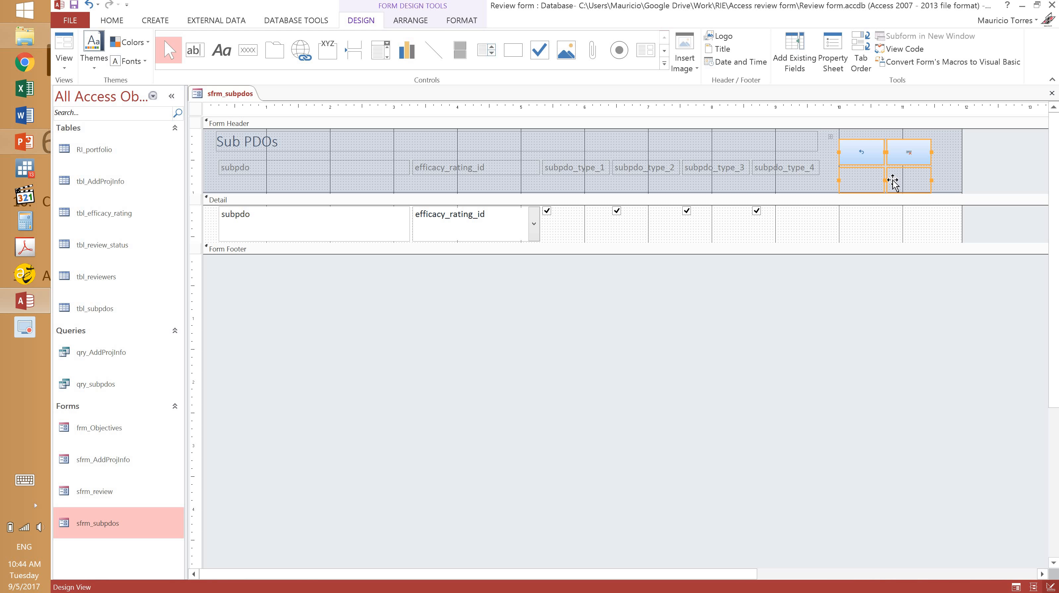
# Delete the empty lower row of the button layout and shrink the form header to just below the column labels
pyautogui.rightClick(895, 181)
pyautogui.click(916, 184)
pyautogui.rightClick(916, 183)
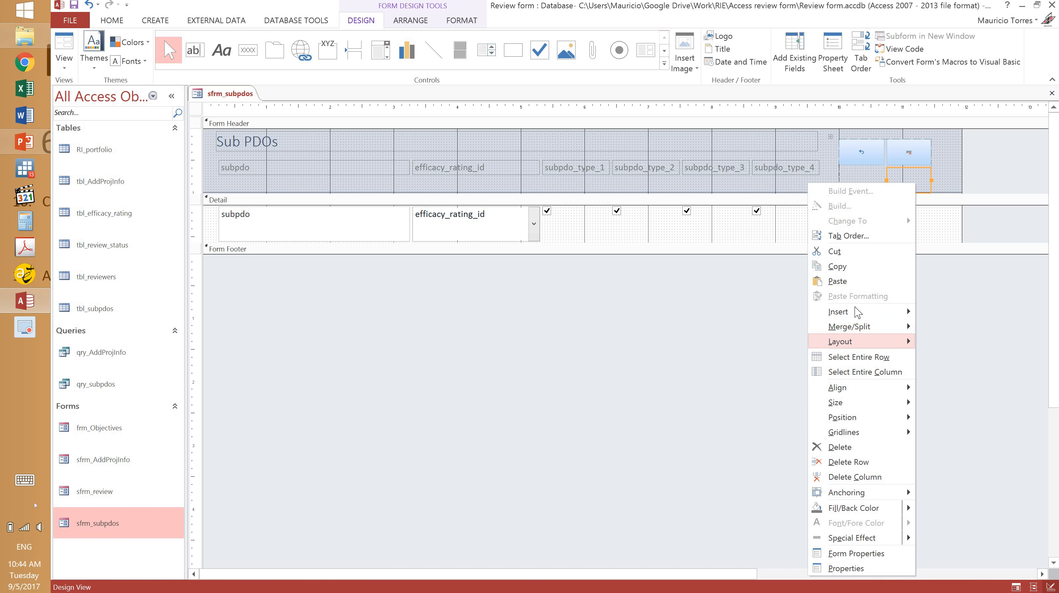
pyautogui.click(853, 463)
pyautogui.click(888, 171)
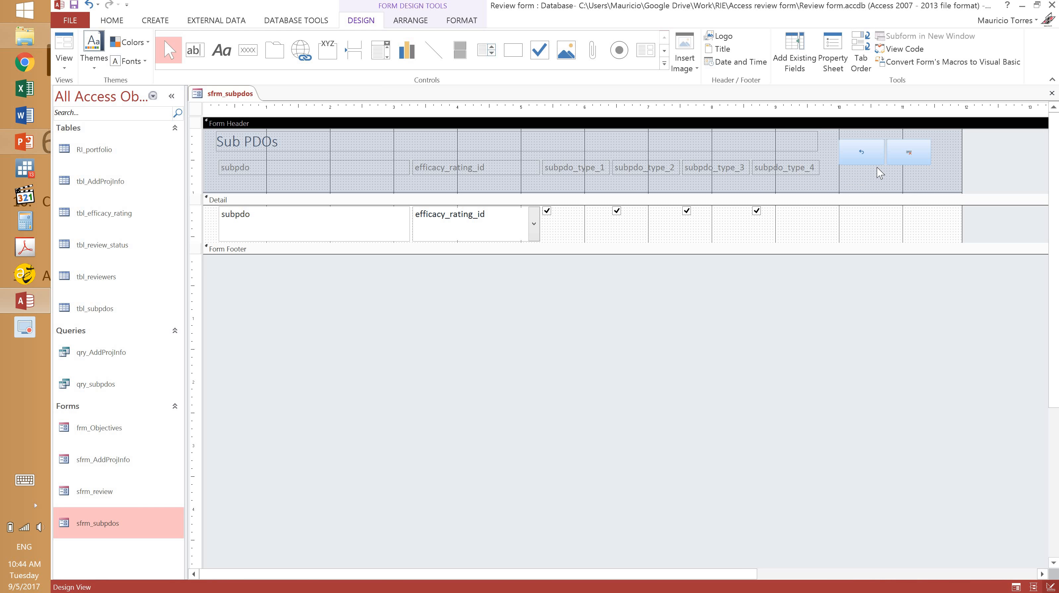
pyautogui.moveTo(837, 192); pyautogui.dragTo(841, 174)
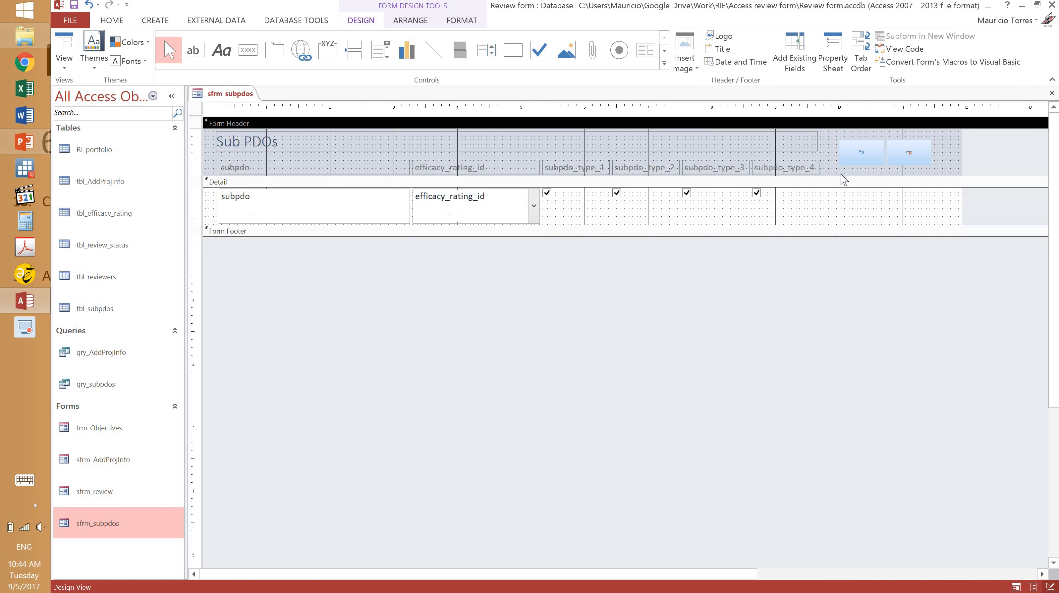
# Move both buttons to the far right end of the form header, and save the form before displaying it in Form View
pyautogui.click(871, 154)
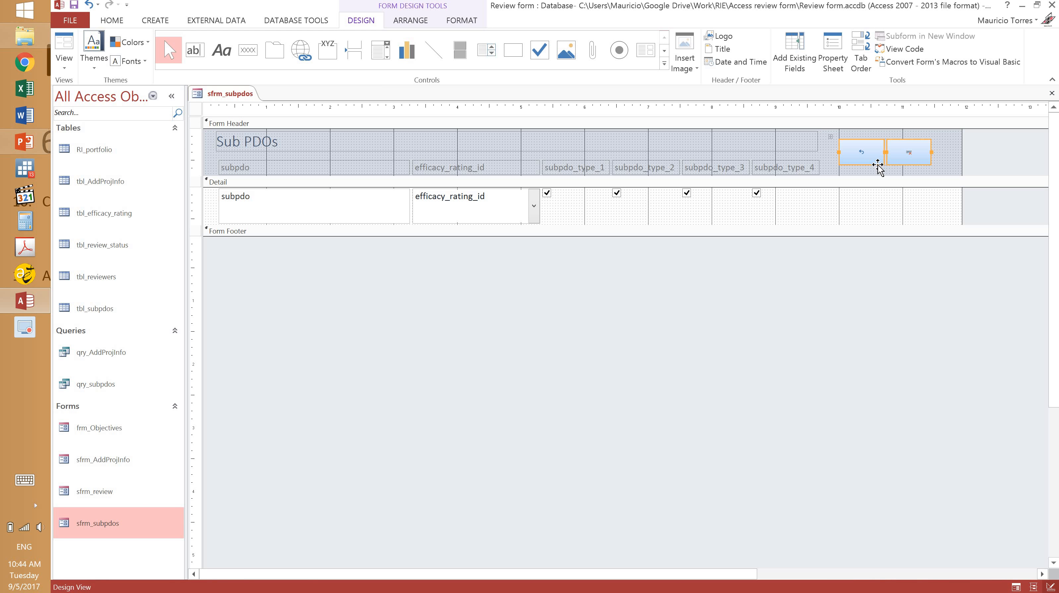
pyautogui.moveTo(878, 165); pyautogui.dragTo(901, 161)
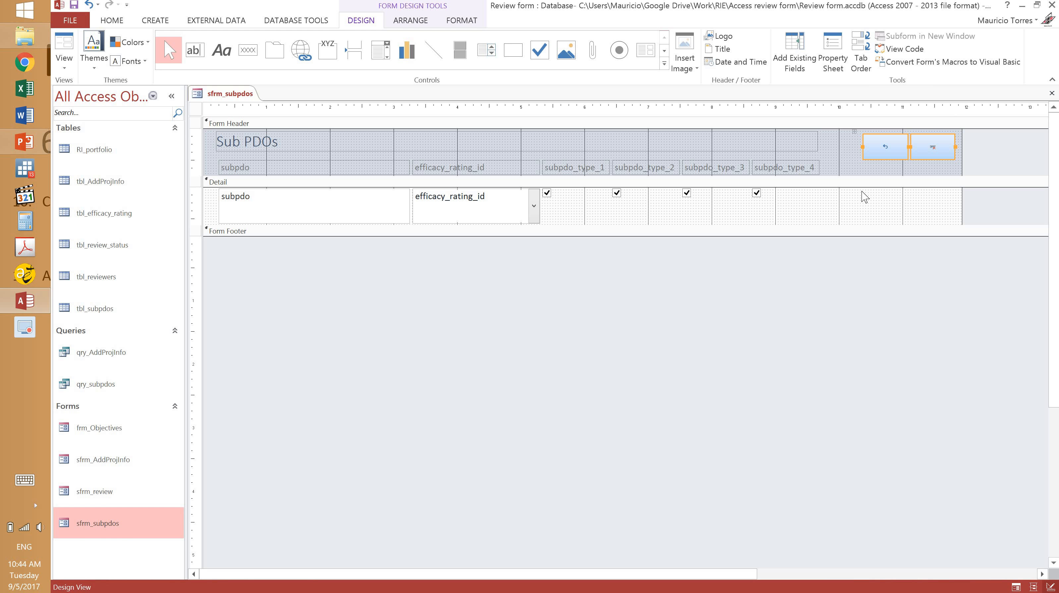
pyautogui.click(75, 7)
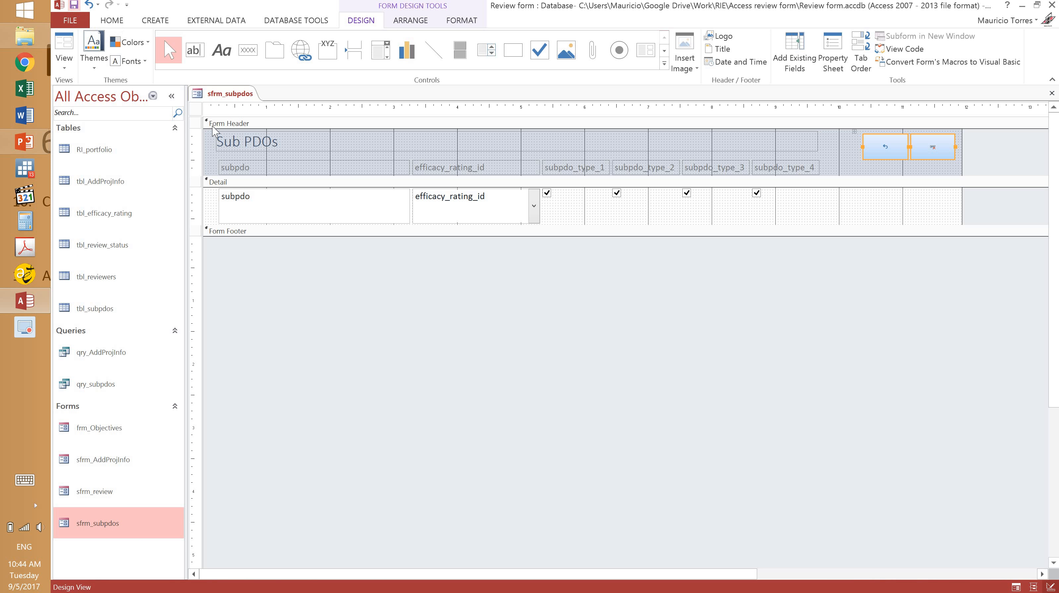
pyautogui.click(71, 61)
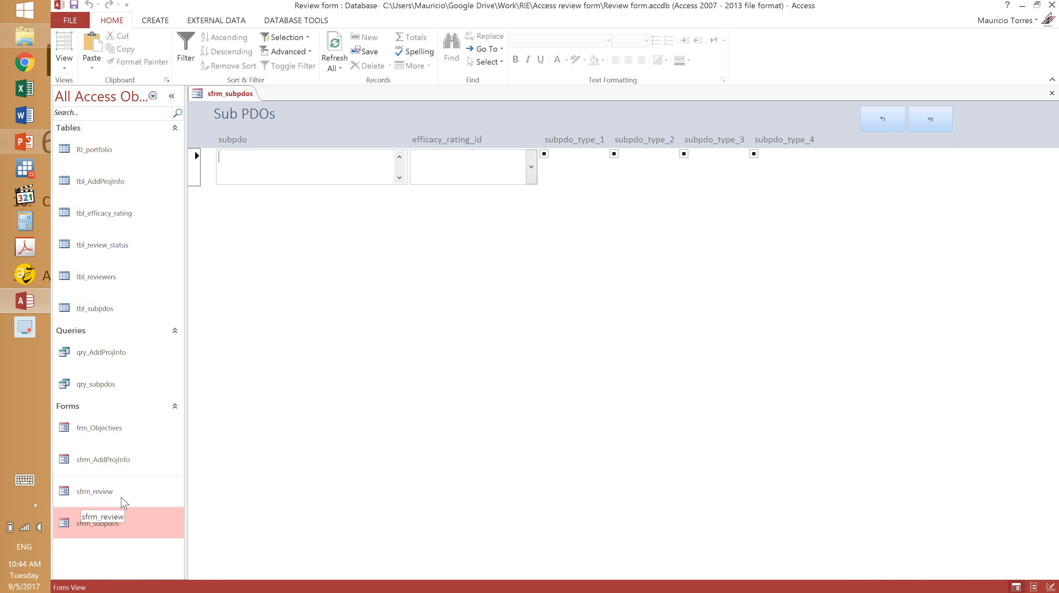
# Close the sfrm_subpdos form and open sfrm_AddProjInfo in Design View
pyautogui.click(1052, 93)
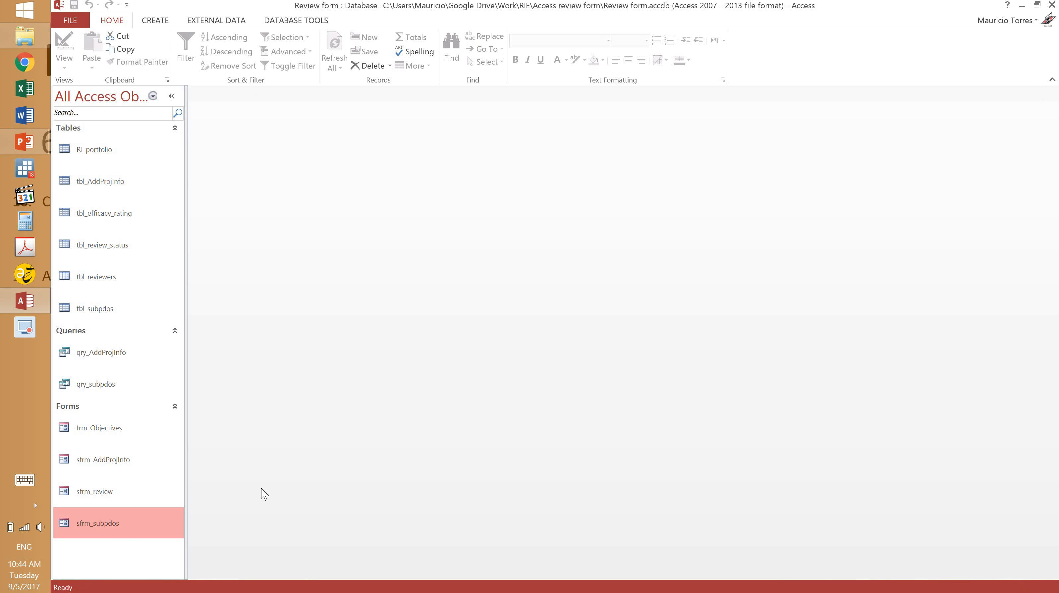
pyautogui.click(122, 498)
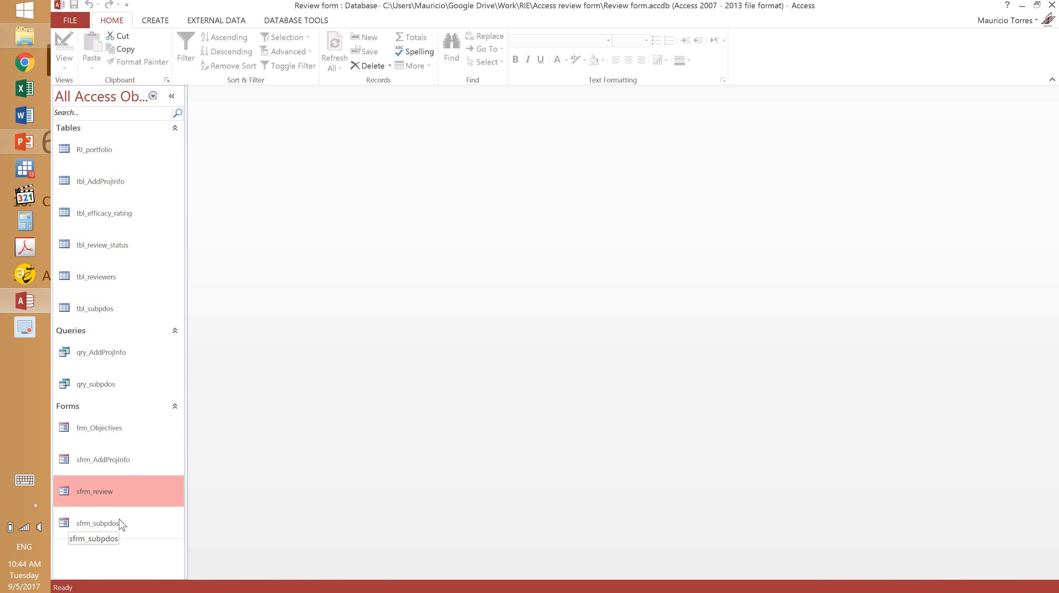
pyautogui.doubleClick(129, 465)
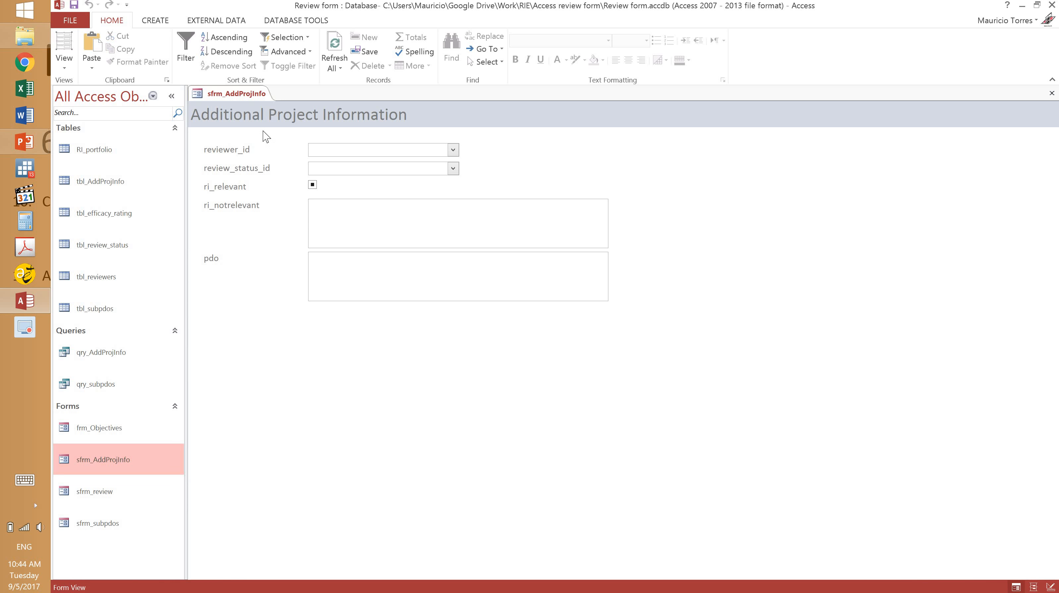
pyautogui.click(65, 62)
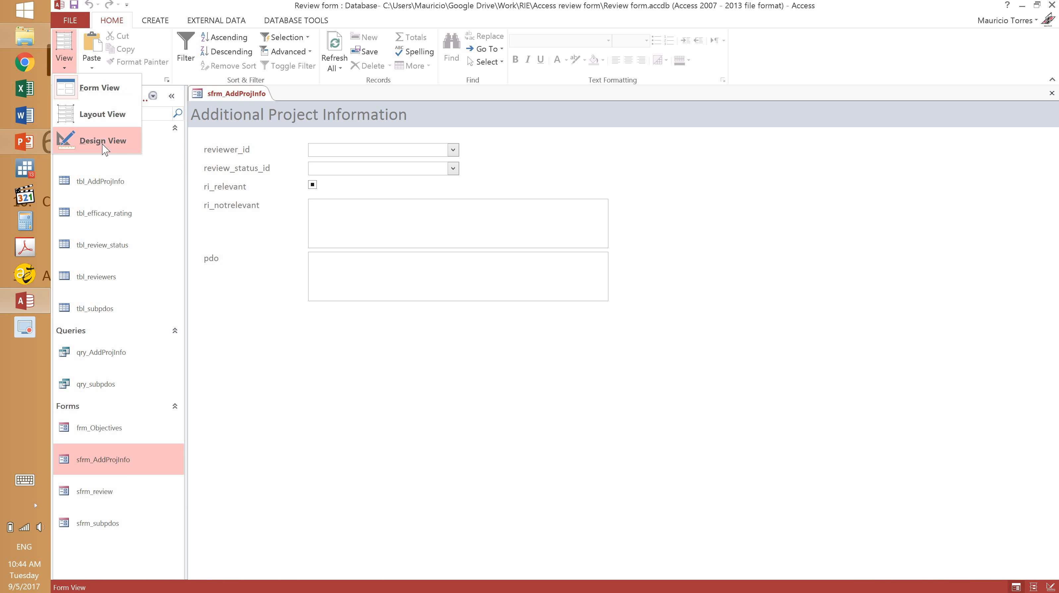
pyautogui.click(103, 141)
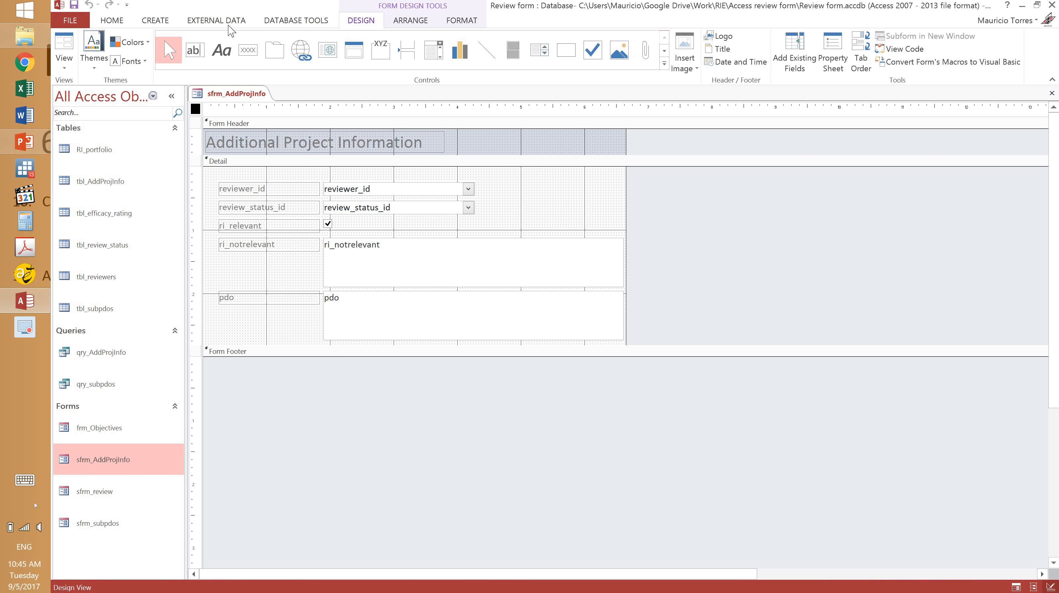
# Add an undo record command button named cmd_Undo to the form header, beyond the Additional Project Information title
pyautogui.click(239, 22)
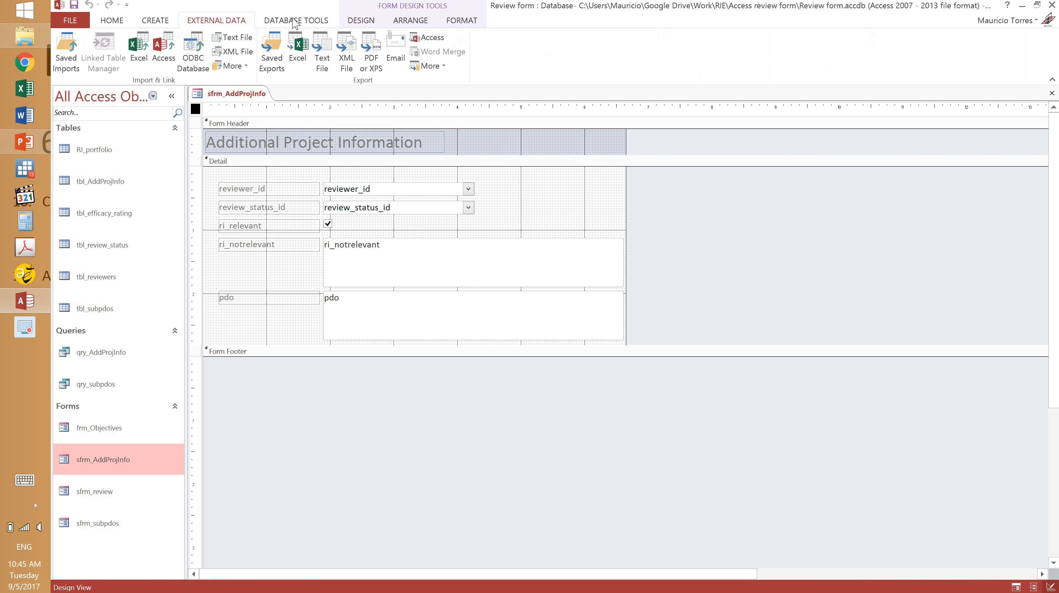
pyautogui.click(355, 22)
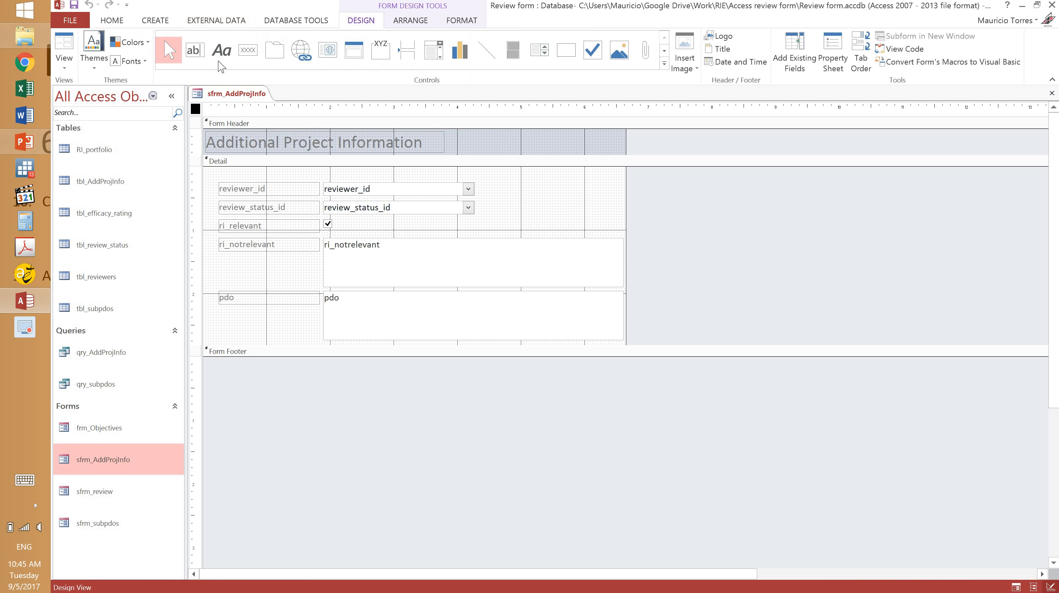
pyautogui.click(245, 56)
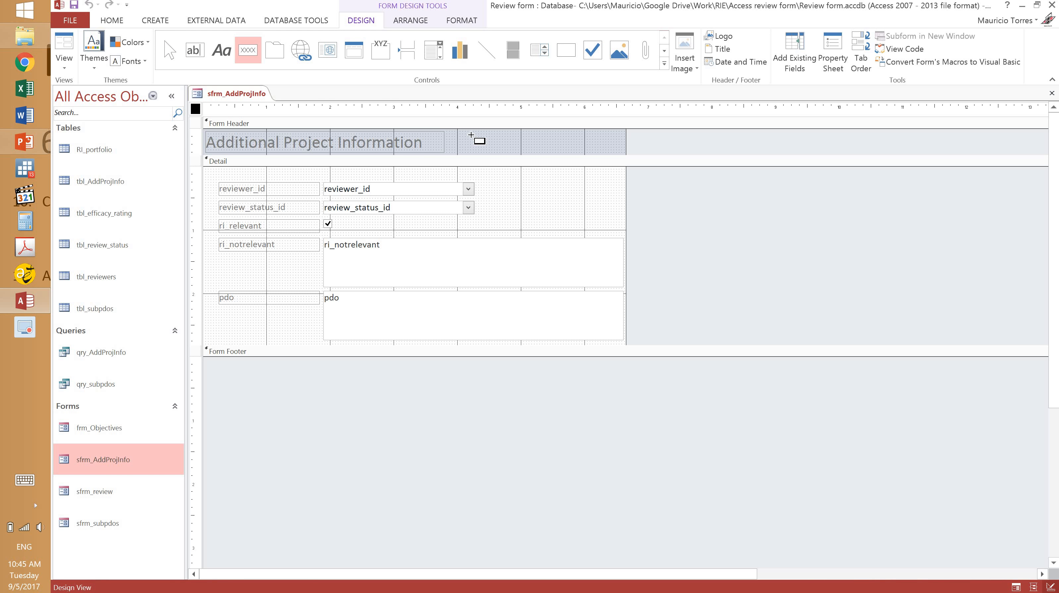
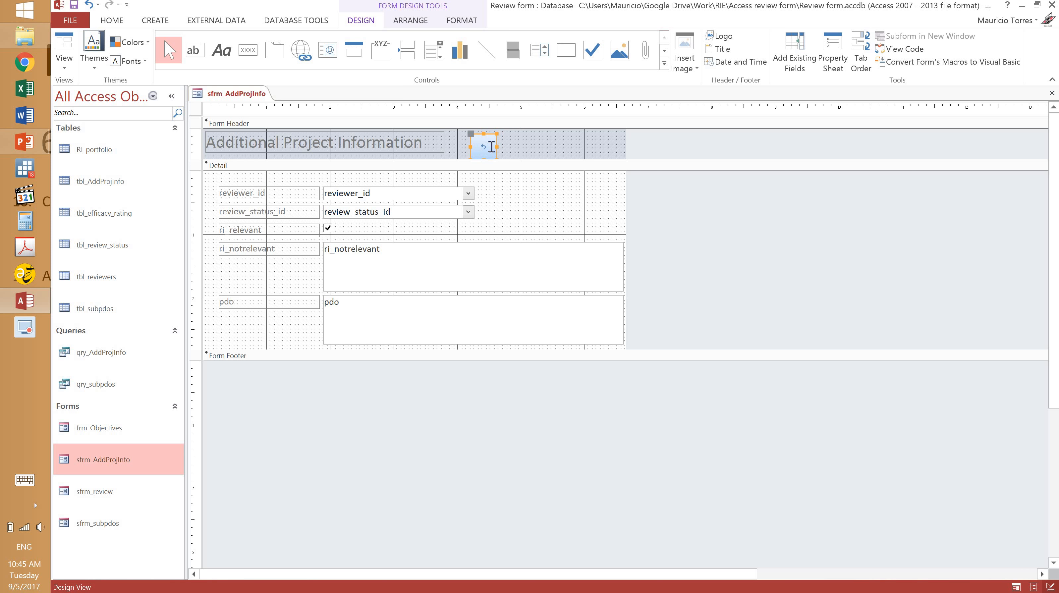
# Set the undo button's height to 0.3347" in its properties
pyautogui.doubleClick(494, 145)
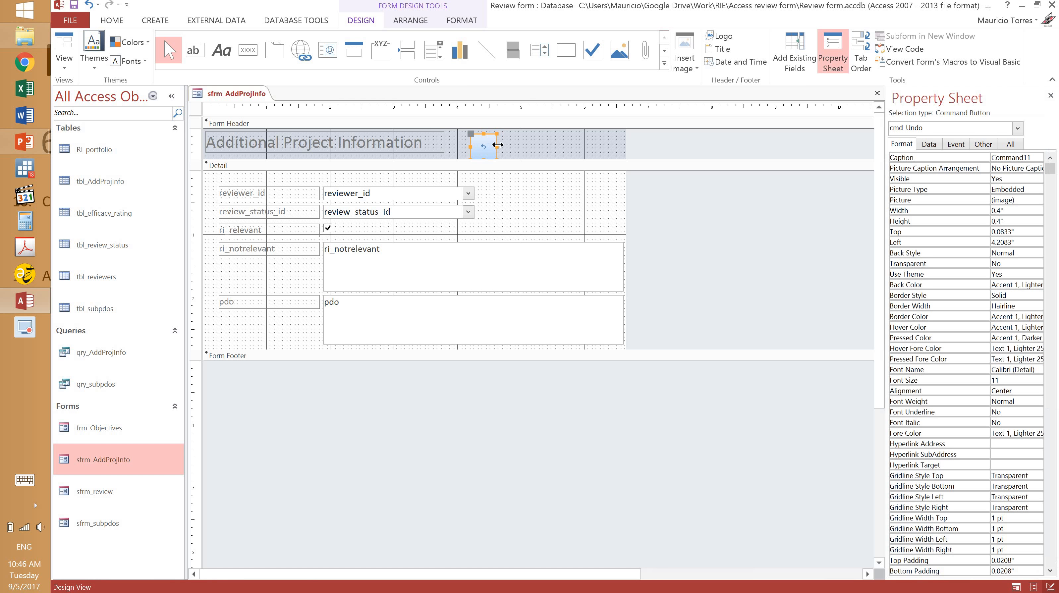
pyautogui.click(998, 228)
pyautogui.click(992, 221)
pyautogui.press('Return')
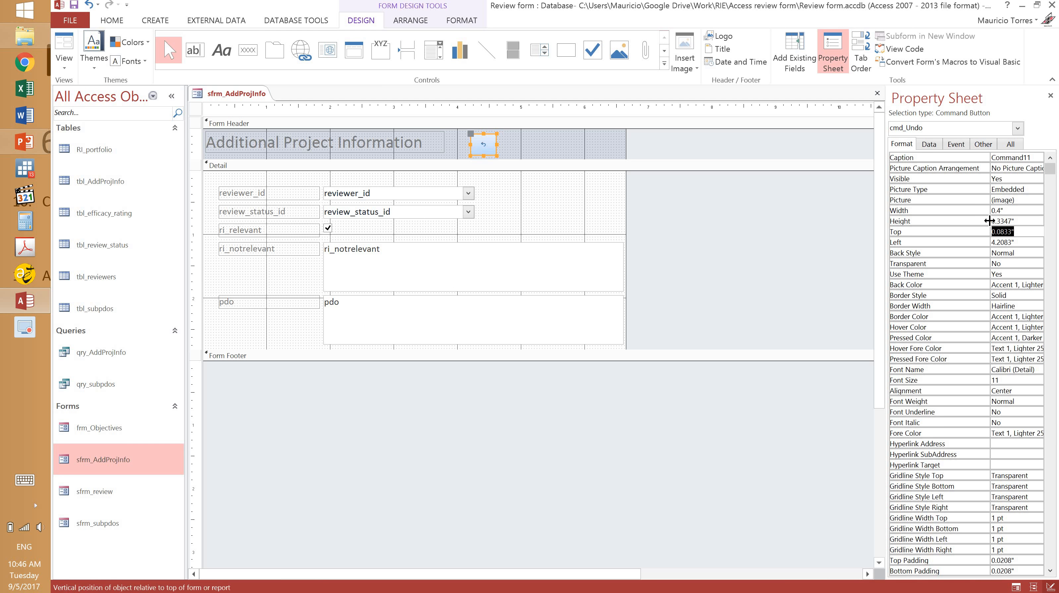
pyautogui.click(527, 160)
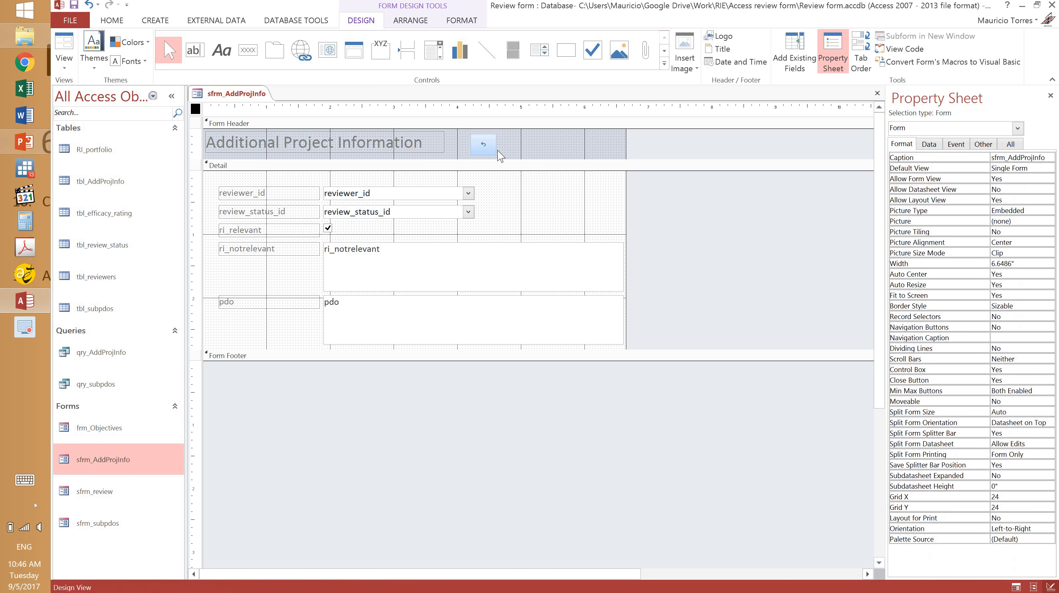
# Move the undo button to the far right end of the form header and close the form
pyautogui.moveTo(497, 151); pyautogui.dragTo(614, 147)
pyautogui.click(674, 219)
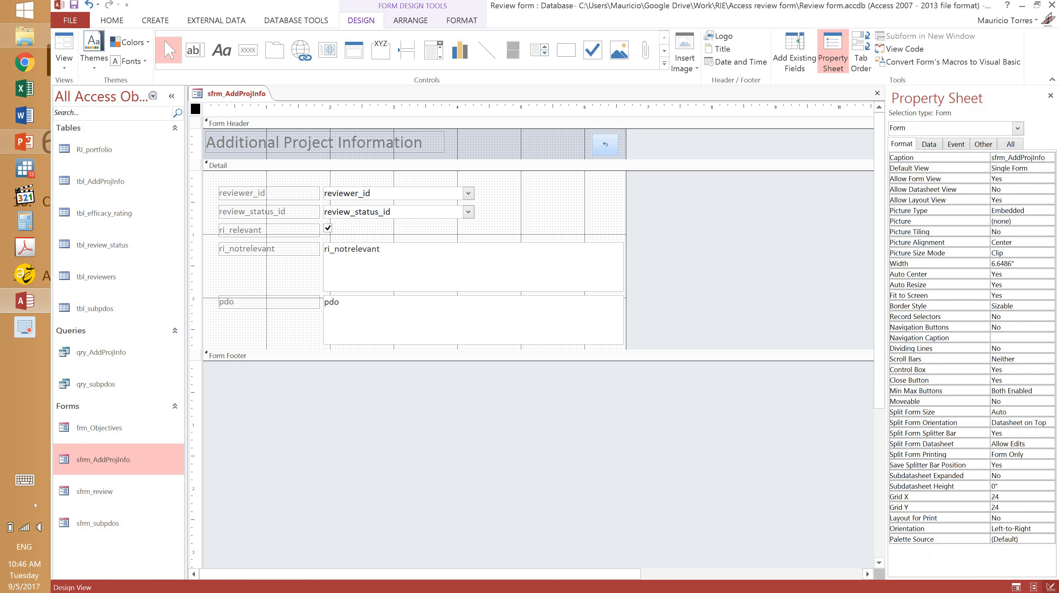
pyautogui.click(1051, 95)
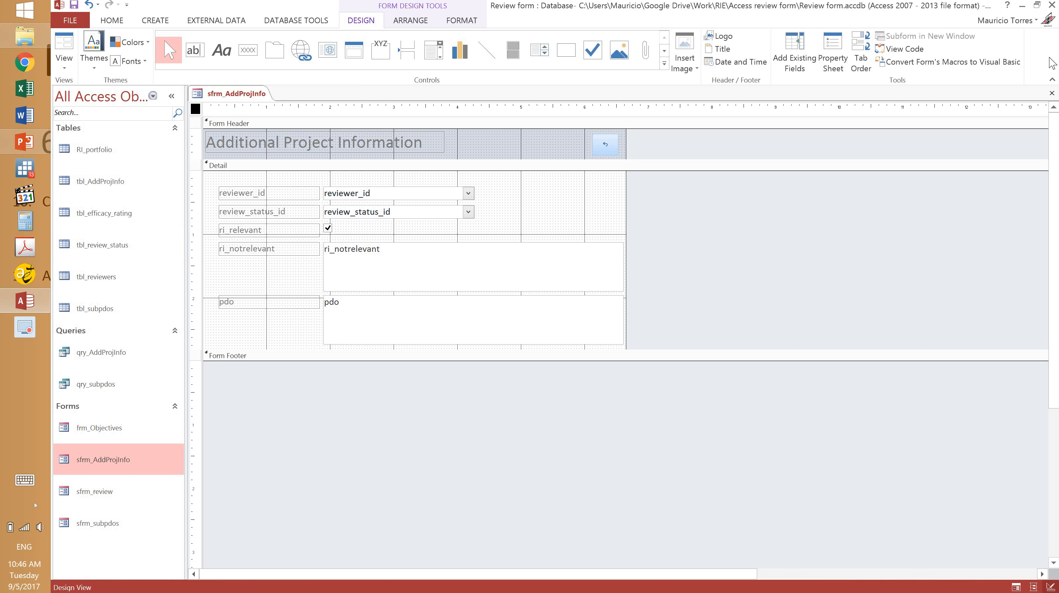
pyautogui.click(1053, 93)
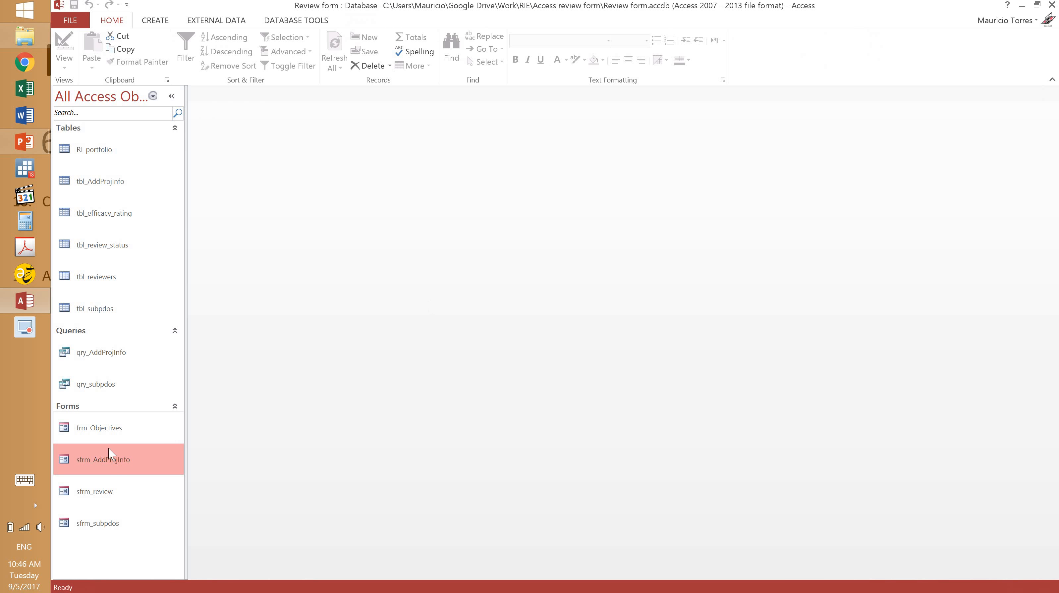
# Open frm_Objectives and examine the command buttons on the main form and its subforms
pyautogui.doubleClick(103, 427)
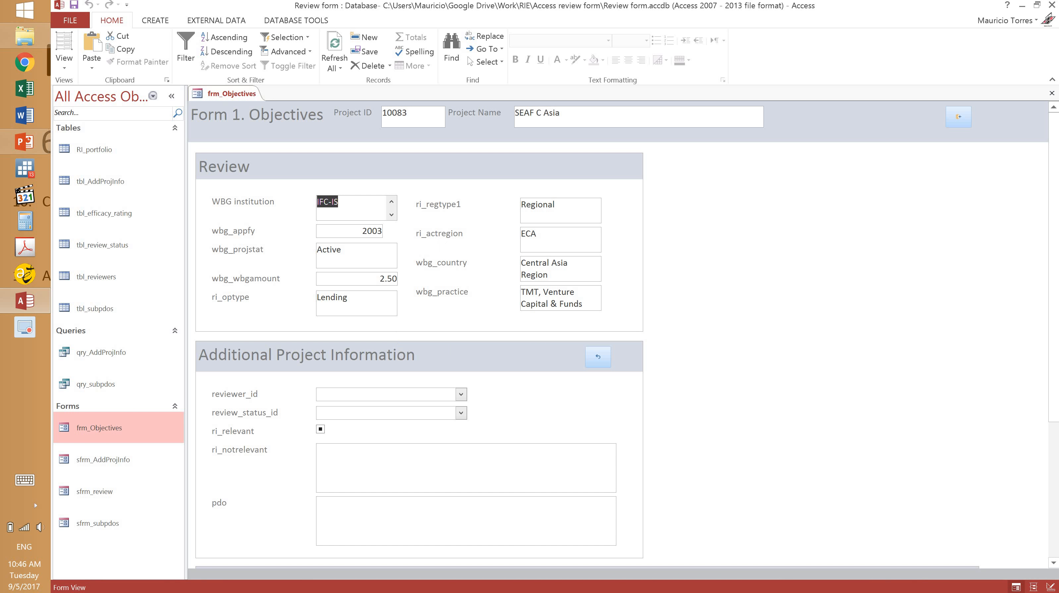
pyautogui.moveTo(1055, 411); pyautogui.dragTo(1043, 551)
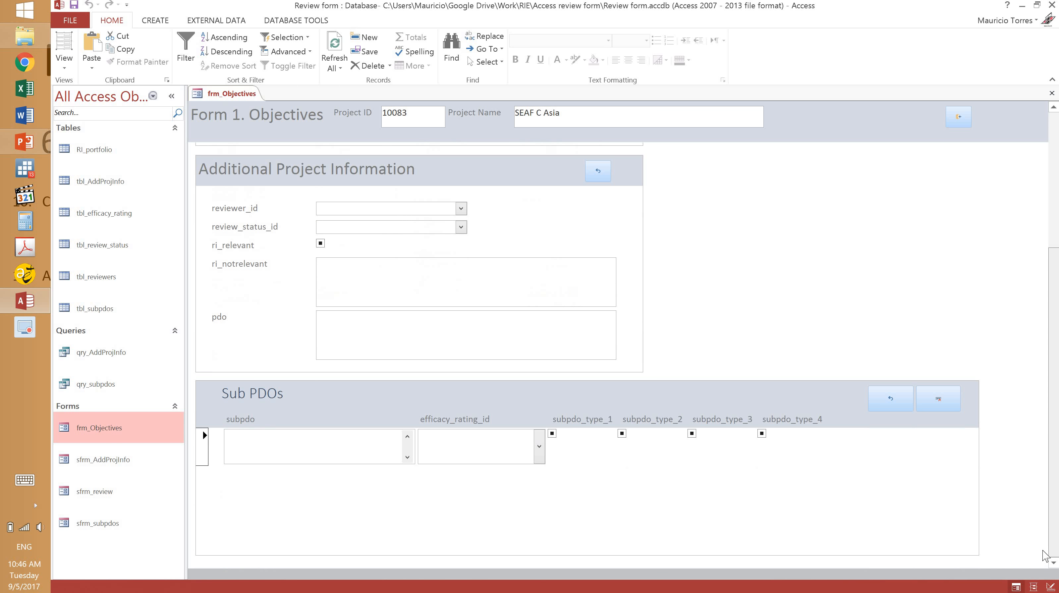
pyautogui.moveTo(1054, 351); pyautogui.dragTo(1053, 215)
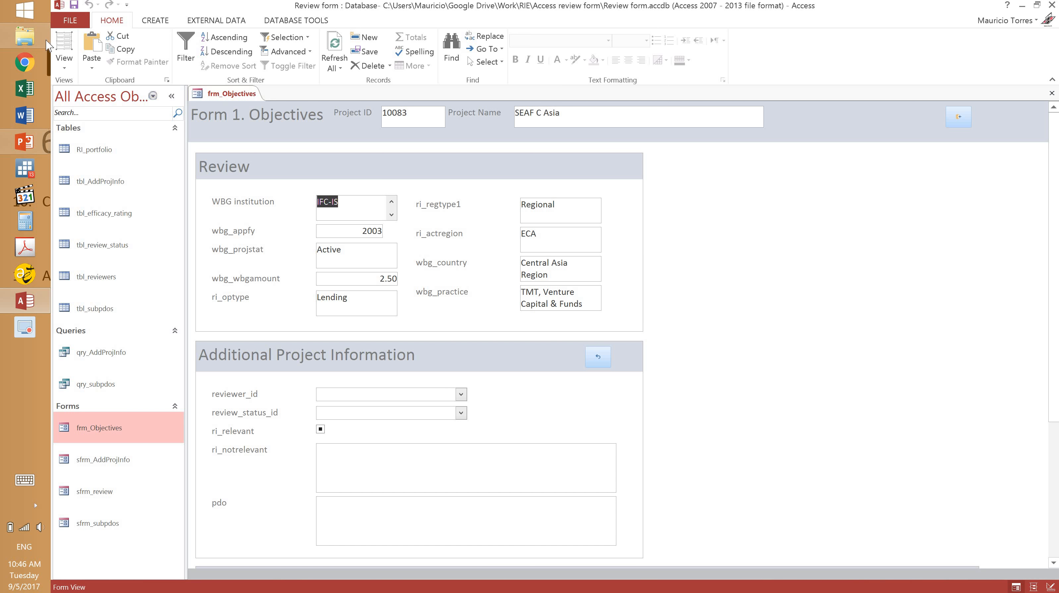
# Set the Navigation Buttons property of frm_Objectives to Yes in Design View and return to Form View
pyautogui.click(64, 63)
pyautogui.click(85, 141)
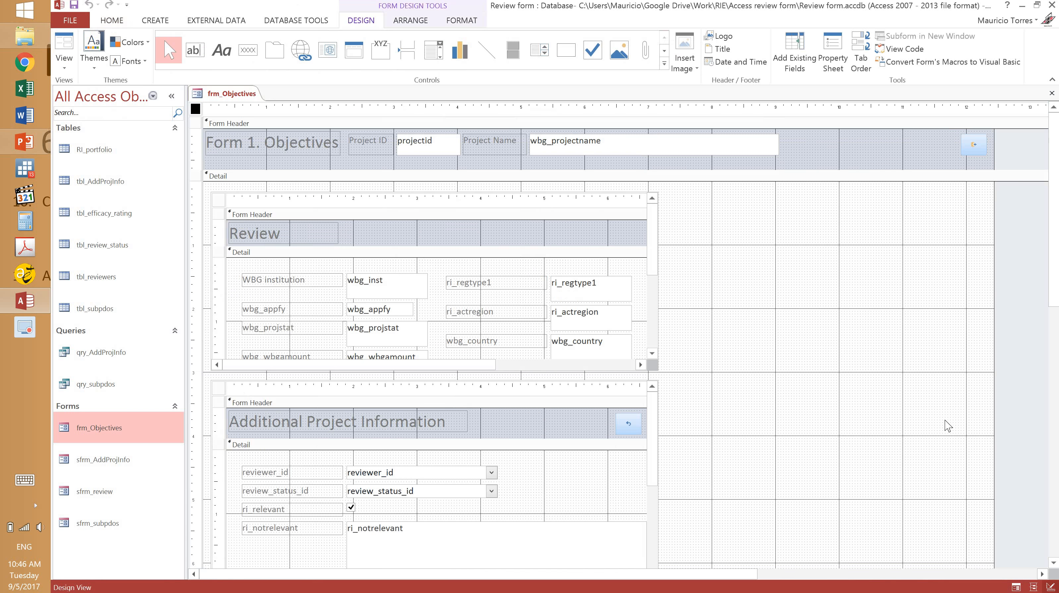
pyautogui.press('F4')
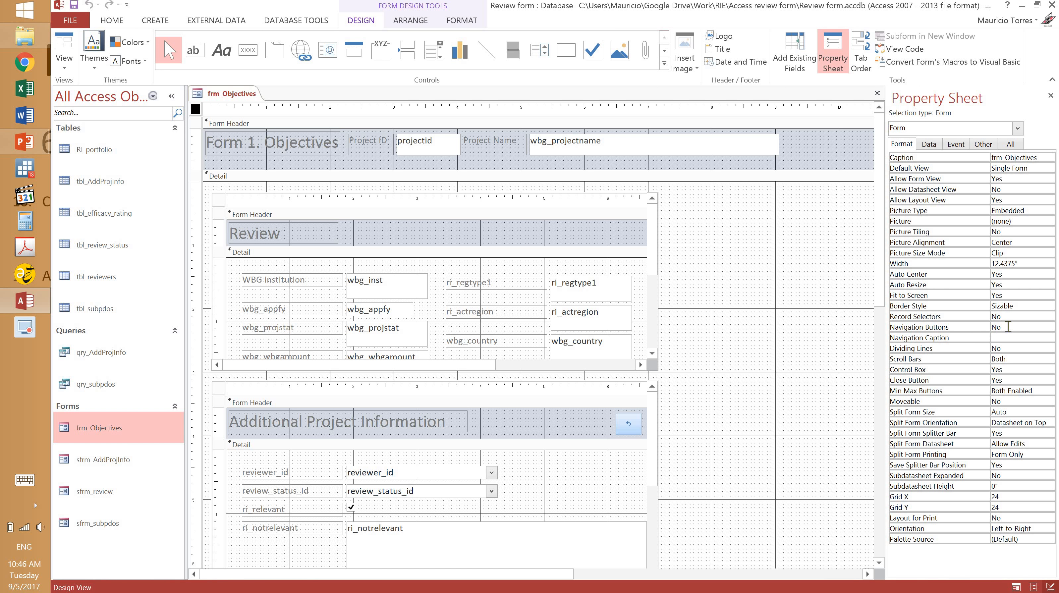
pyautogui.click(1044, 325)
pyautogui.click(1050, 327)
pyautogui.click(1019, 338)
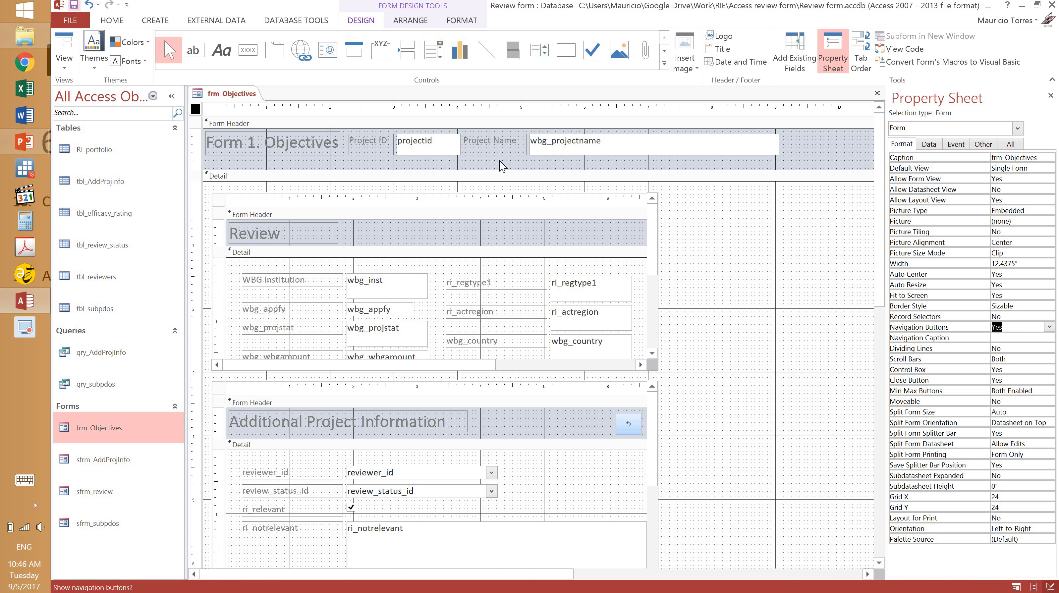
pyautogui.click(1051, 95)
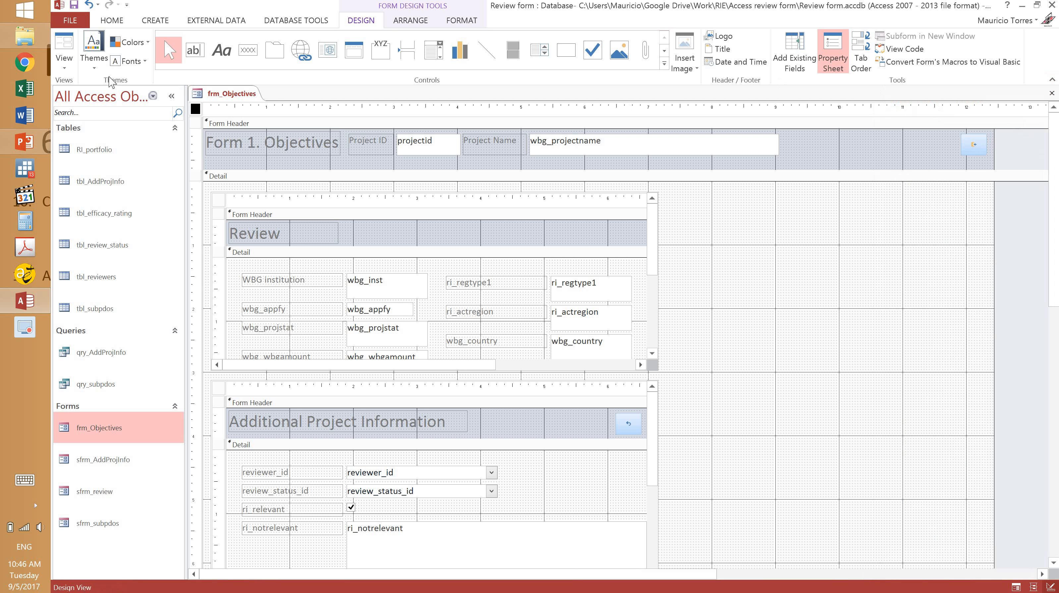
pyautogui.click(66, 52)
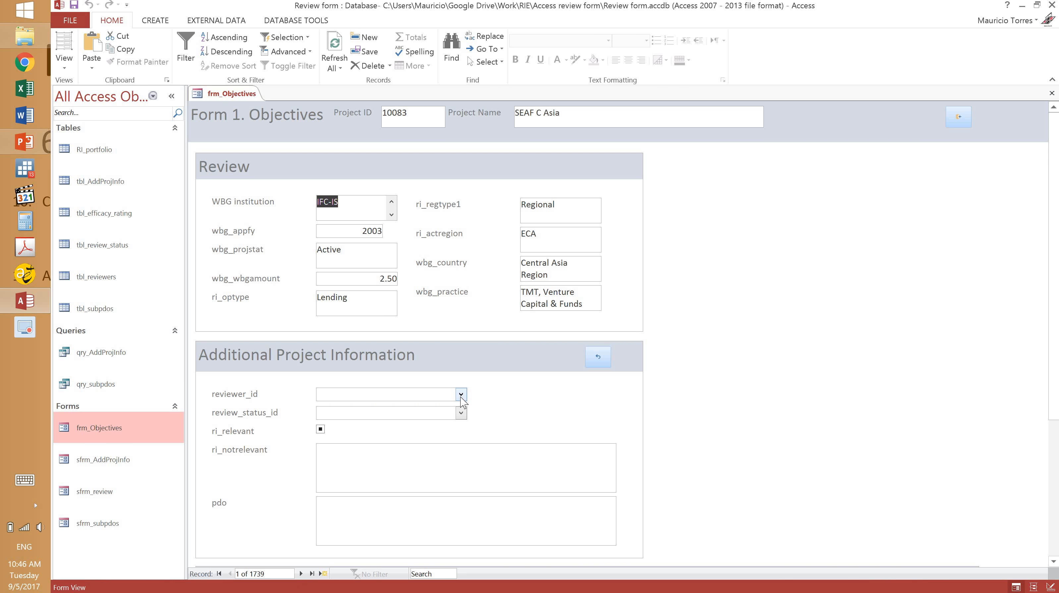
# Choose a reviewer for project 10083, set its review status to Ongoing, and mark it as ri_relevant
pyautogui.click(439, 398)
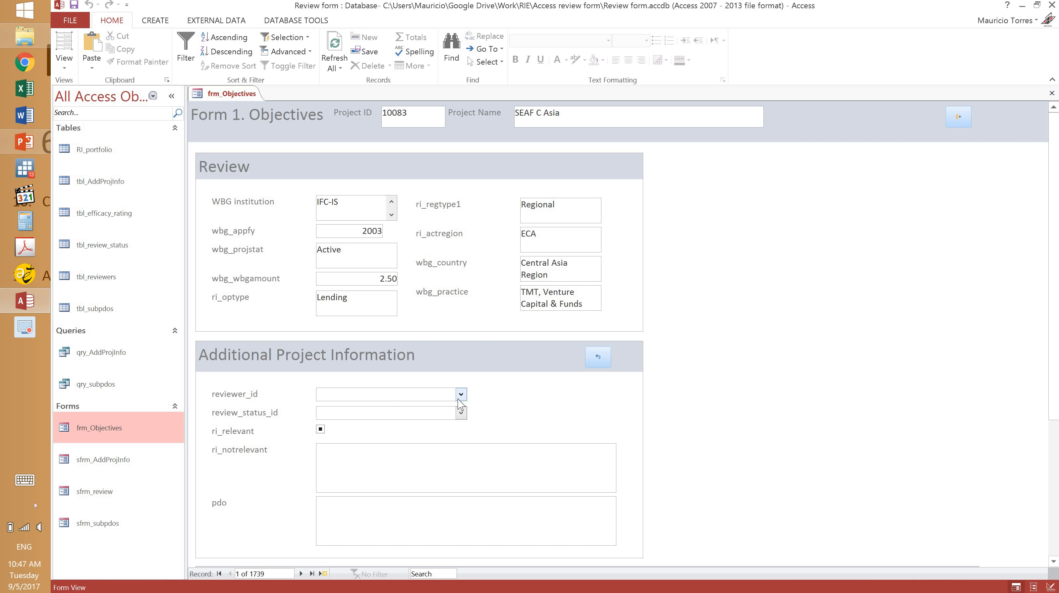
pyautogui.click(459, 397)
pyautogui.click(427, 409)
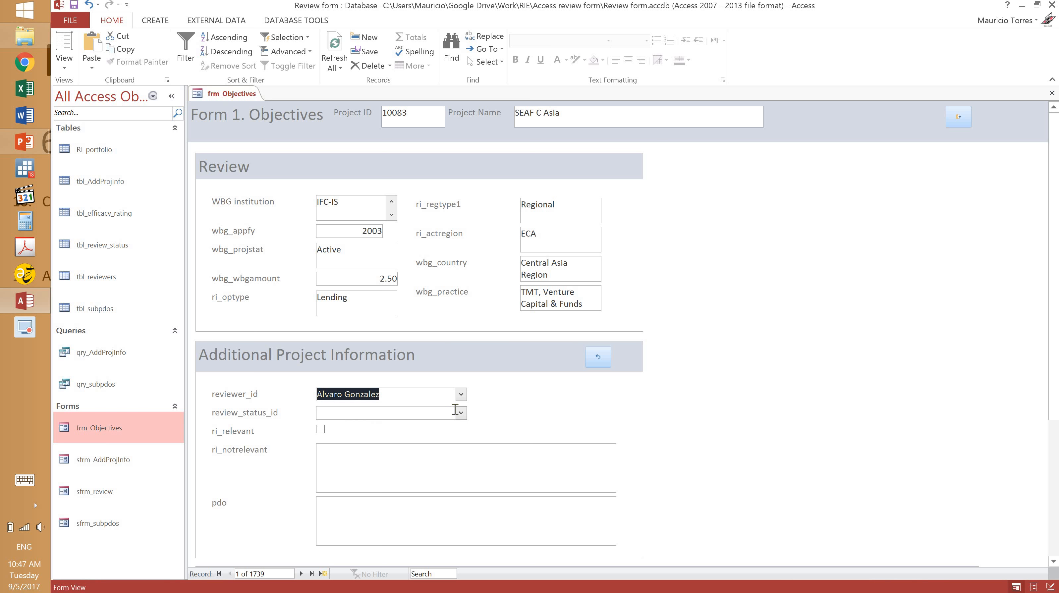
pyautogui.click(460, 413)
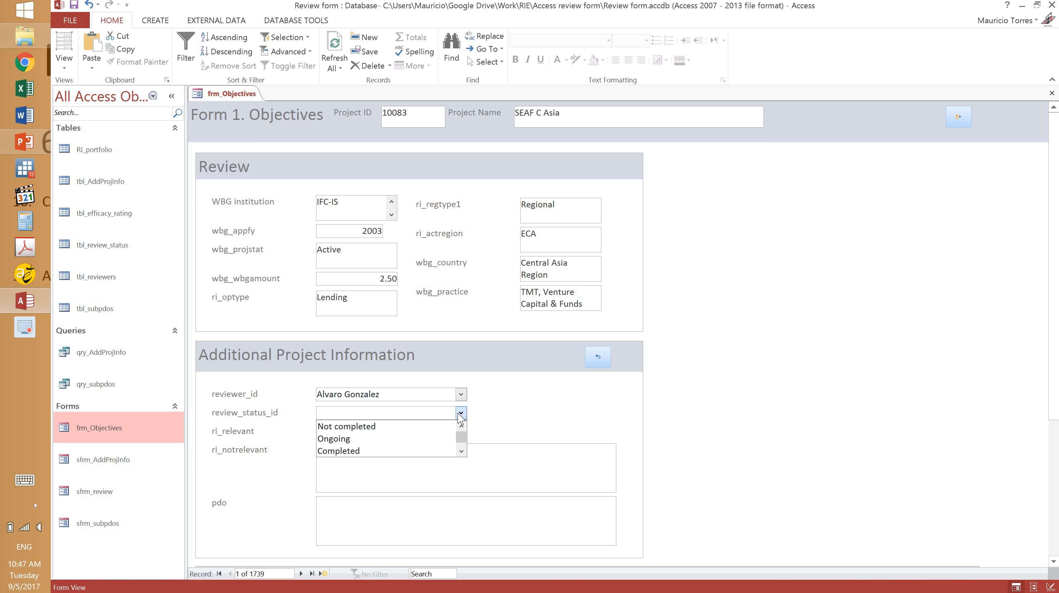
pyautogui.click(430, 435)
pyautogui.click(410, 458)
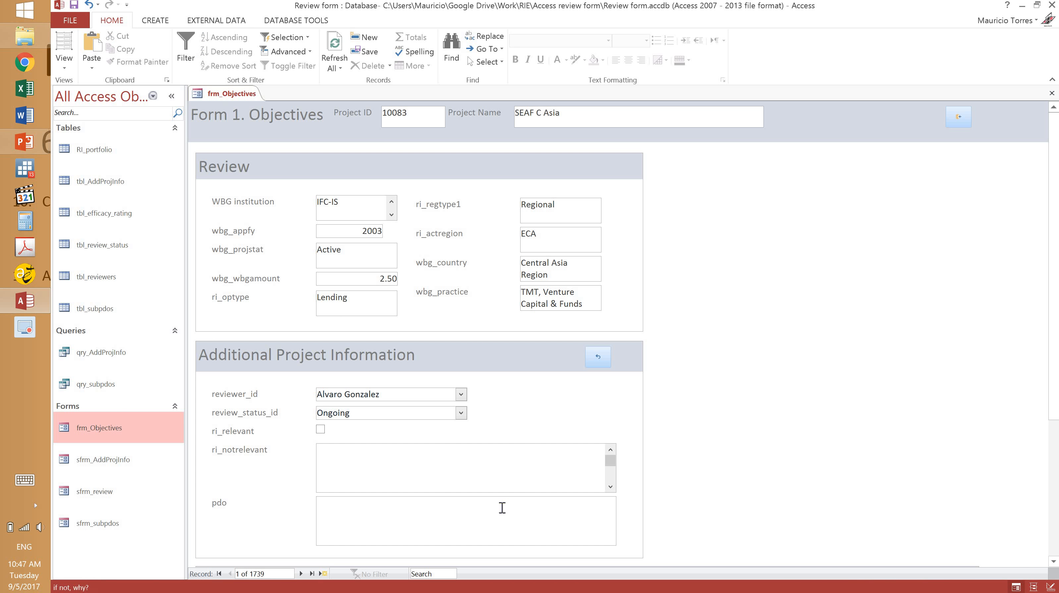
pyautogui.click(324, 433)
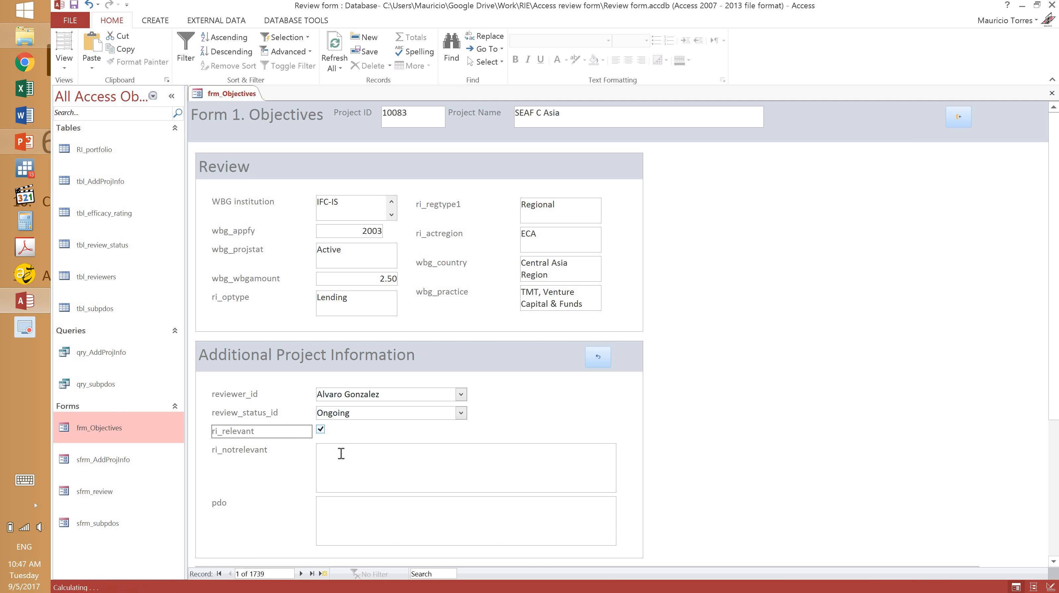
# Enter "Some text here" in ri_notrelevant and "A sub pdo here" in pdo
pyautogui.click(381, 482)
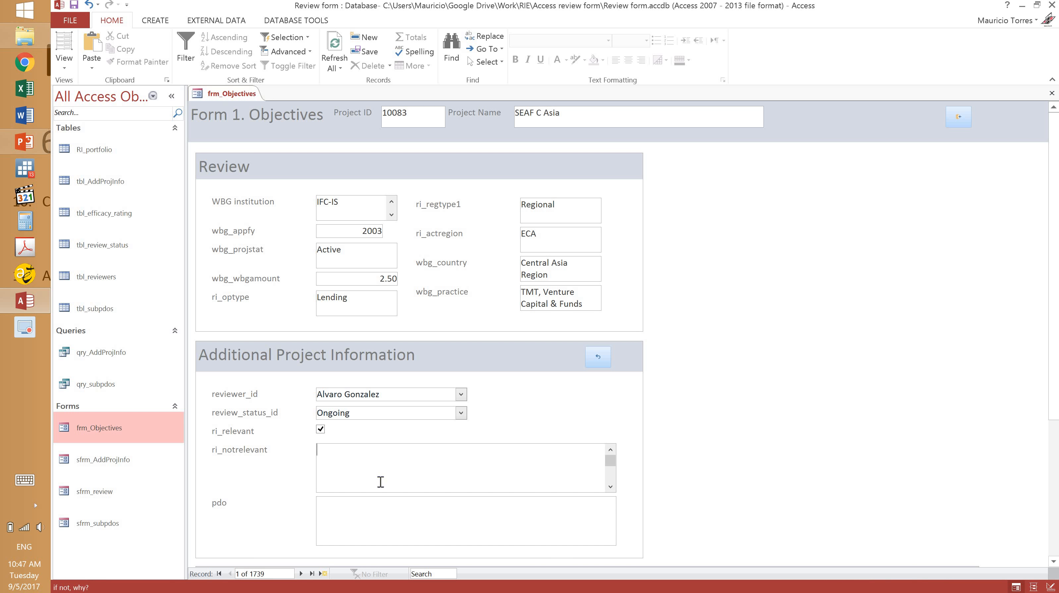
pyautogui.write('Some tetxt here')
pyautogui.click(439, 506)
pyautogui.write('S')
pyautogui.press('BackSpace')
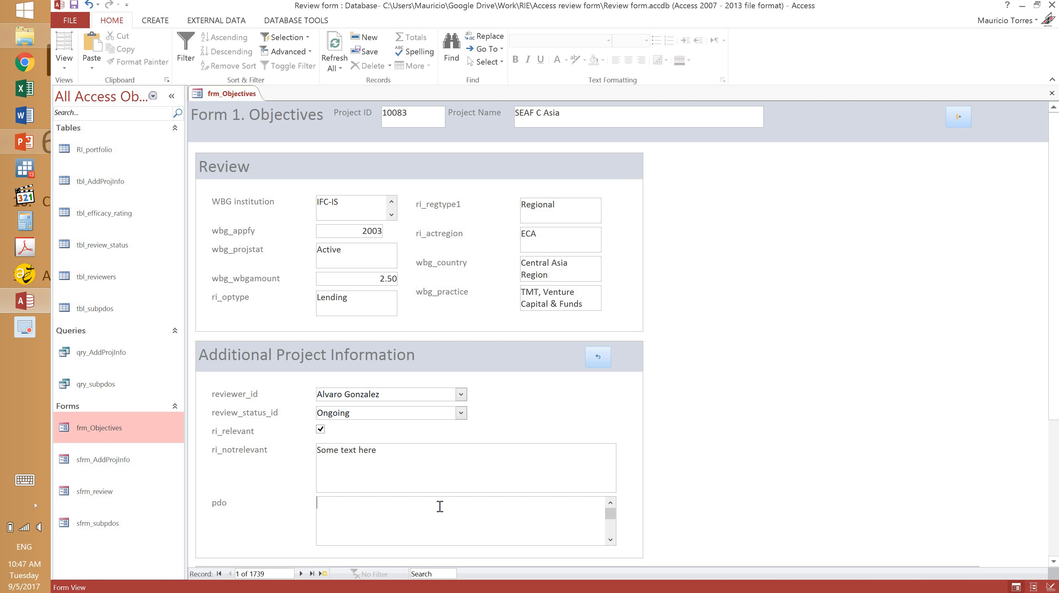
pyautogui.write('A sub pdo here')
# Exit the form through its own exit button and reopen frm_Objectives to check the saved project entries
pyautogui.scroll(-3, 544, 529)
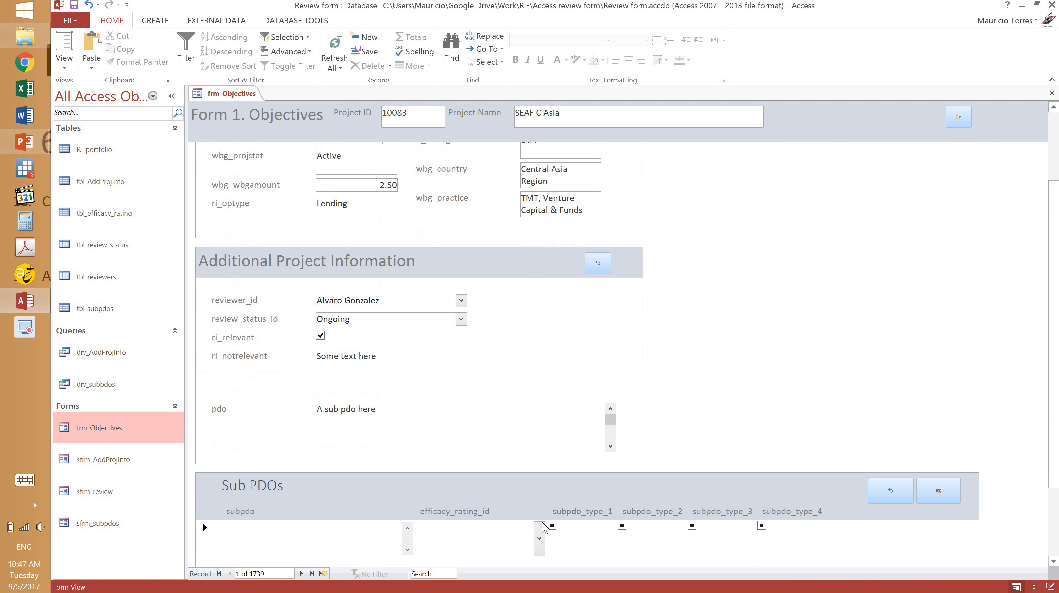
pyautogui.click(380, 203)
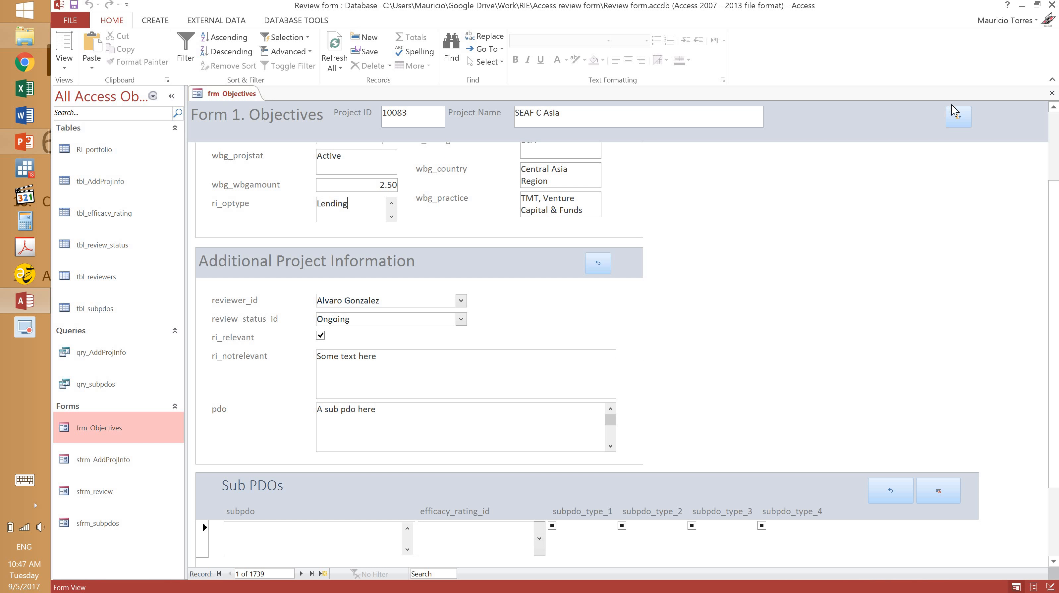
pyautogui.click(961, 121)
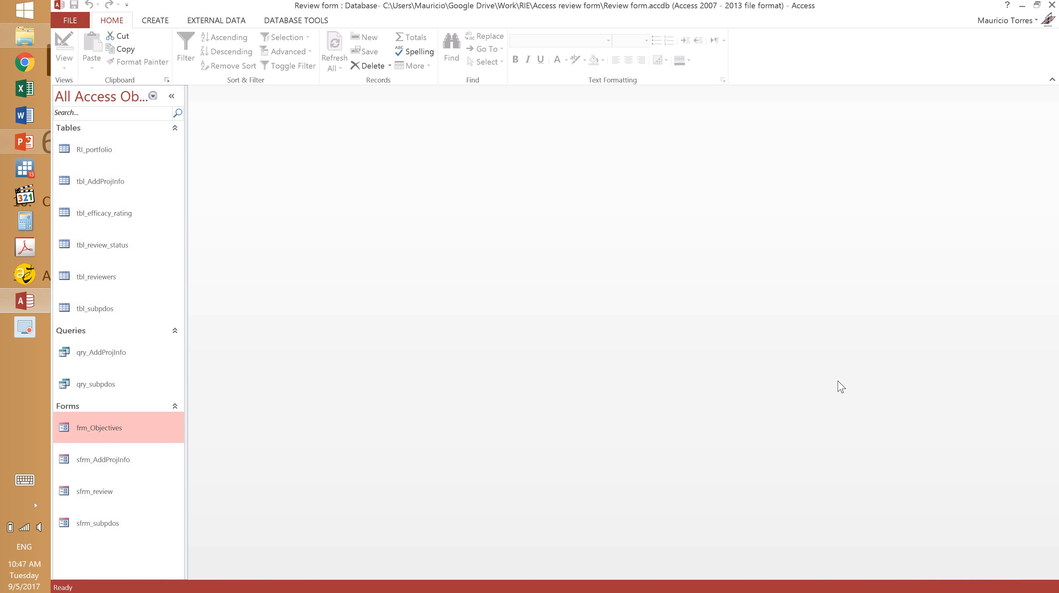
pyautogui.doubleClick(105, 430)
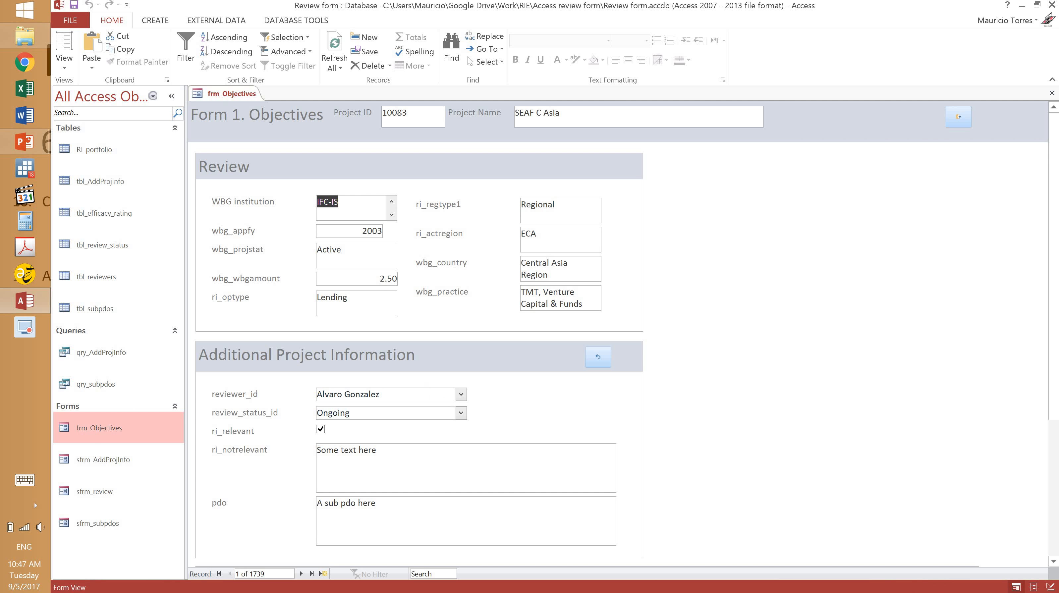
pyautogui.scroll(-3, 787, 397)
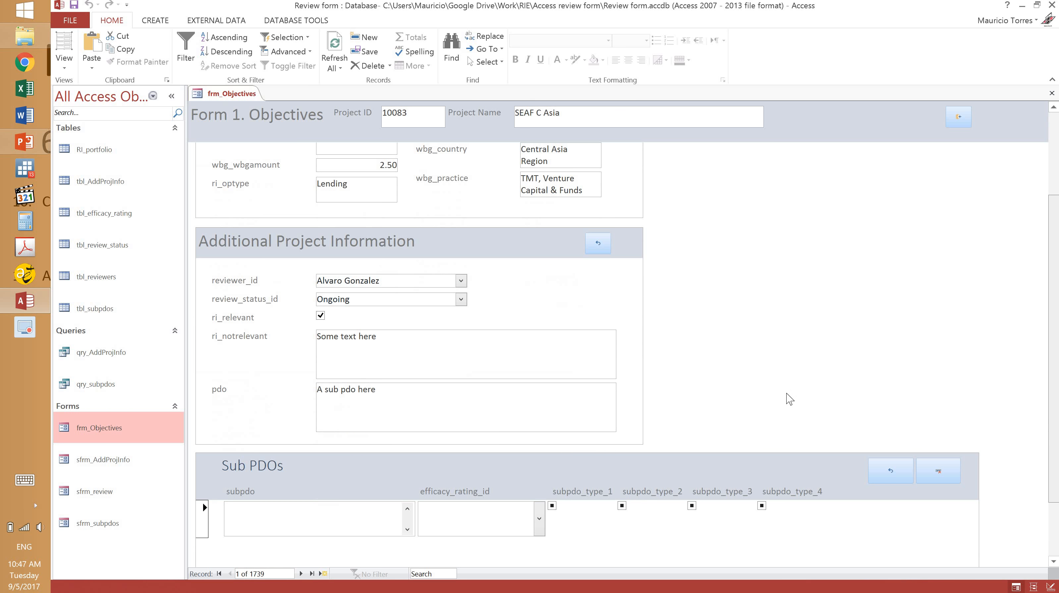
# Append ". I am doing a change here" to ri_notrelevant and revert it with the Additional Project Information subform's own undo command
pyautogui.click(543, 366)
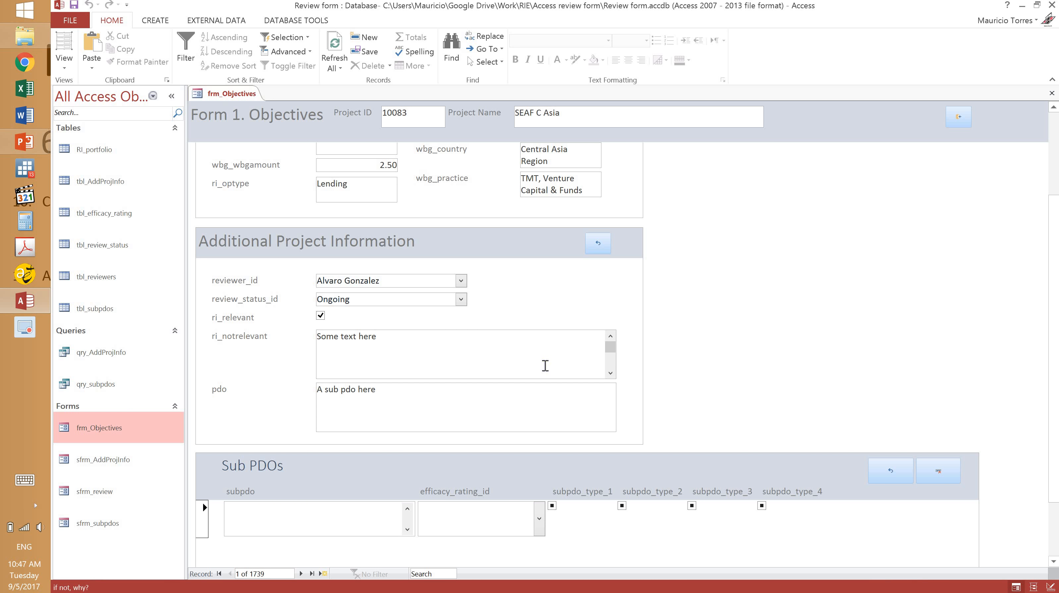
pyautogui.write('. I am doing a change here')
pyautogui.click(510, 402)
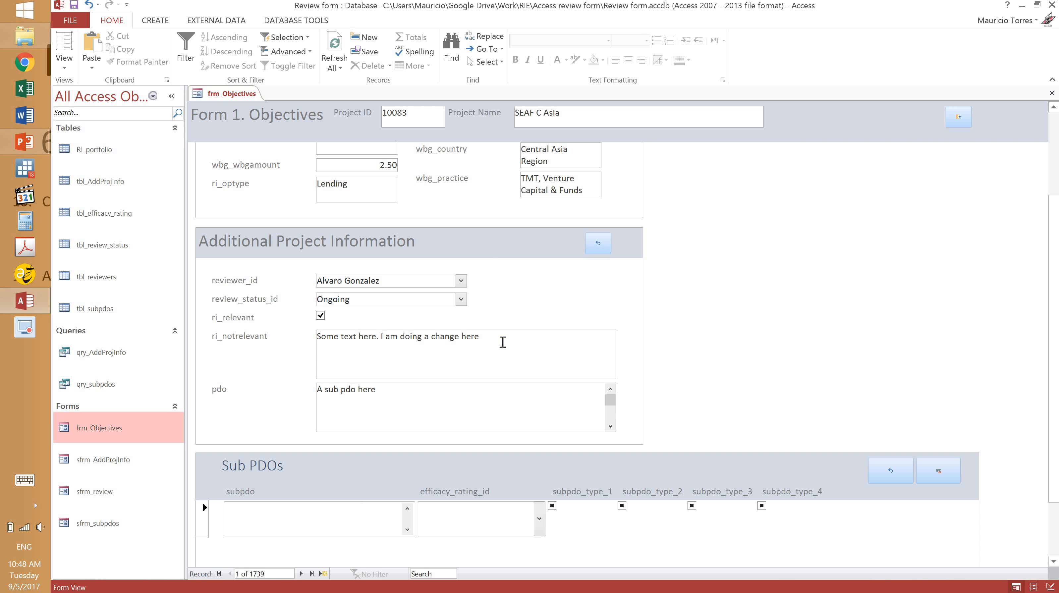
pyautogui.click(597, 246)
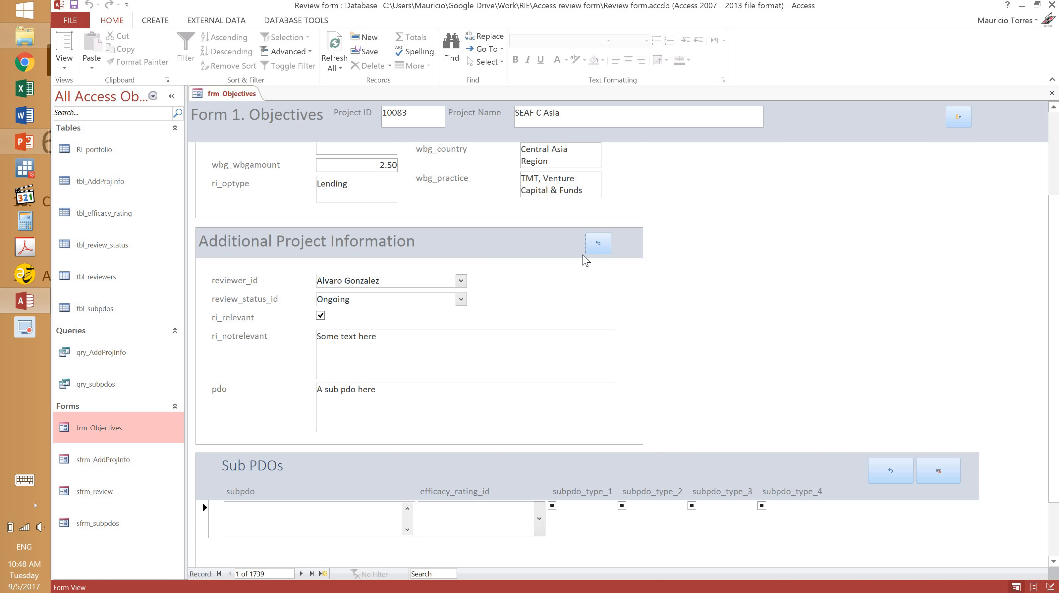
pyautogui.click(595, 246)
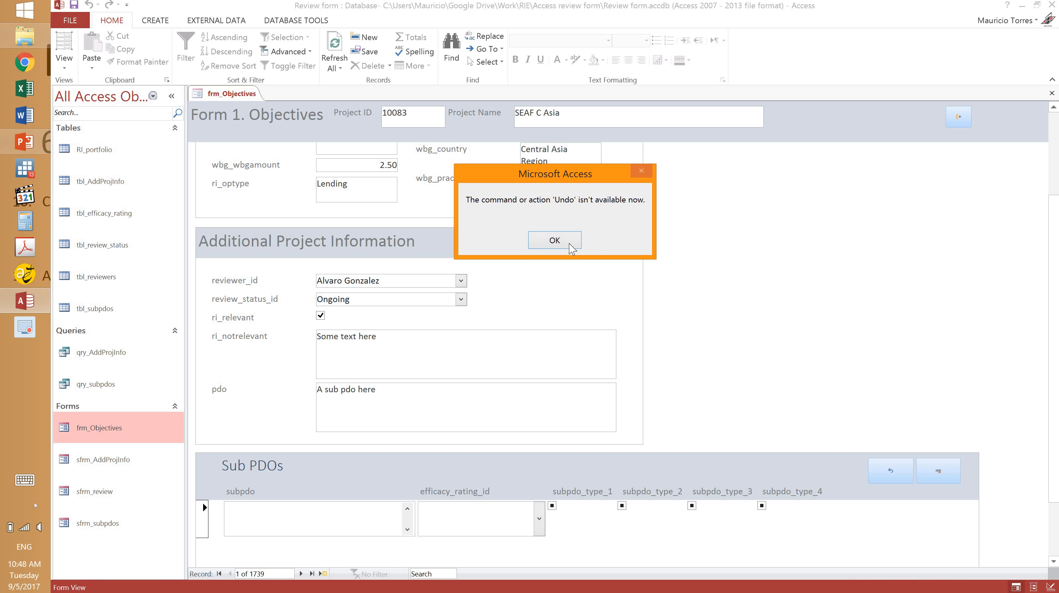
pyautogui.press('Return')
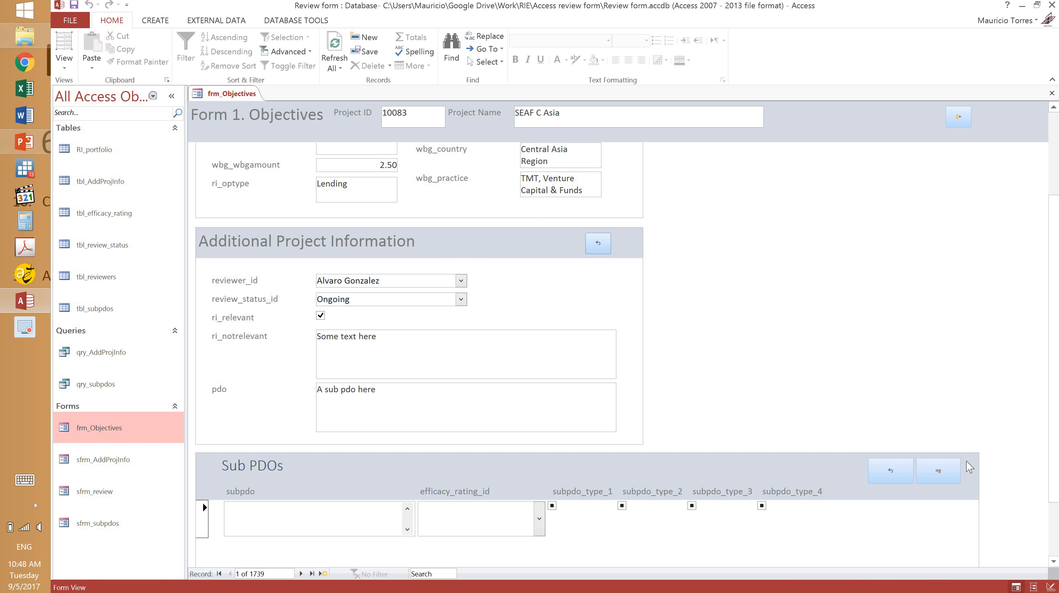
# Enter two records in the Sub PDOs subform with the subpdo texts "sub pdo 1" and "sub pdo 2"
pyautogui.scroll(-3, 1057, 513)
pyautogui.scroll(-1, 1057, 513)
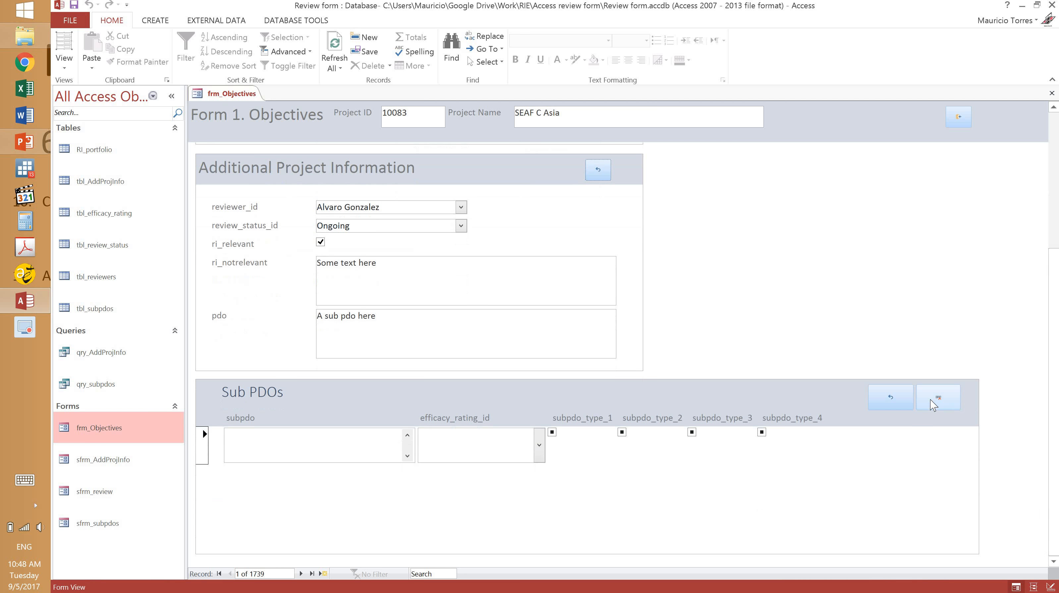
pyautogui.click(395, 461)
pyautogui.write('sub pdo 2')
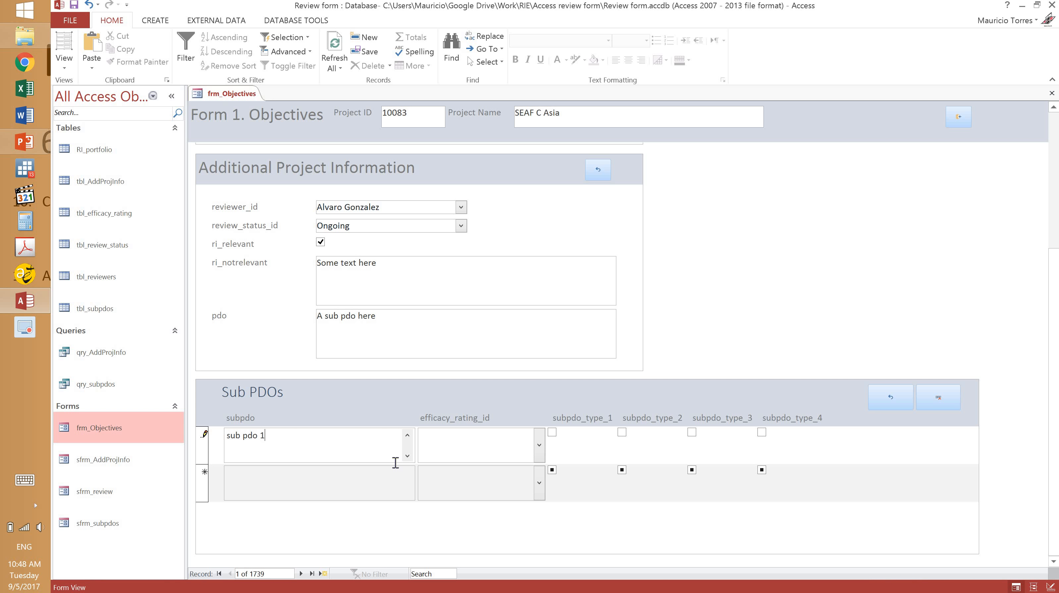
pyautogui.click(394, 470)
pyautogui.write('sub')
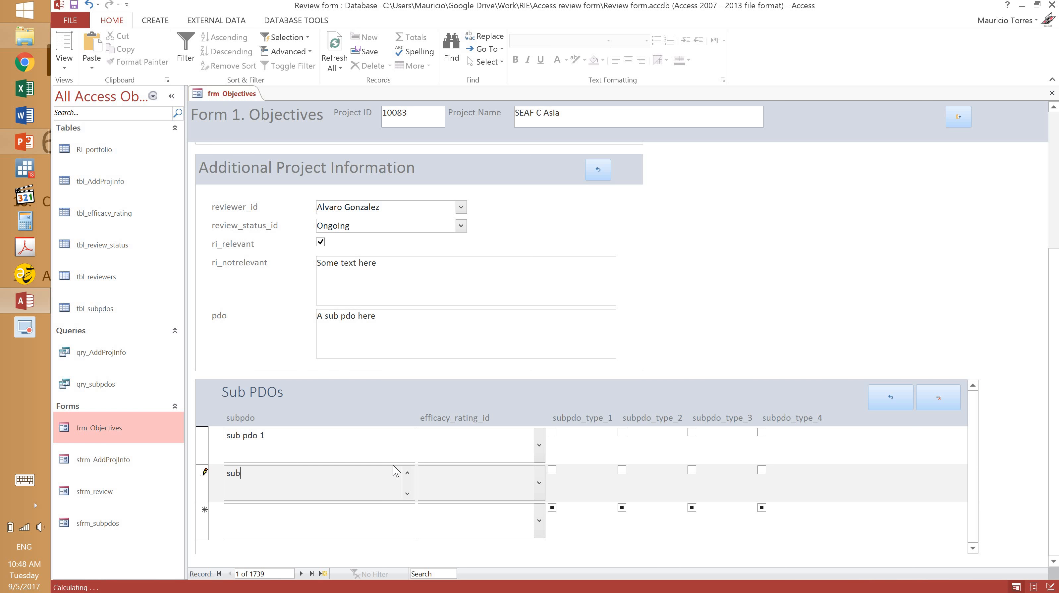
pyautogui.write(' pdo 2')
pyautogui.click(371, 533)
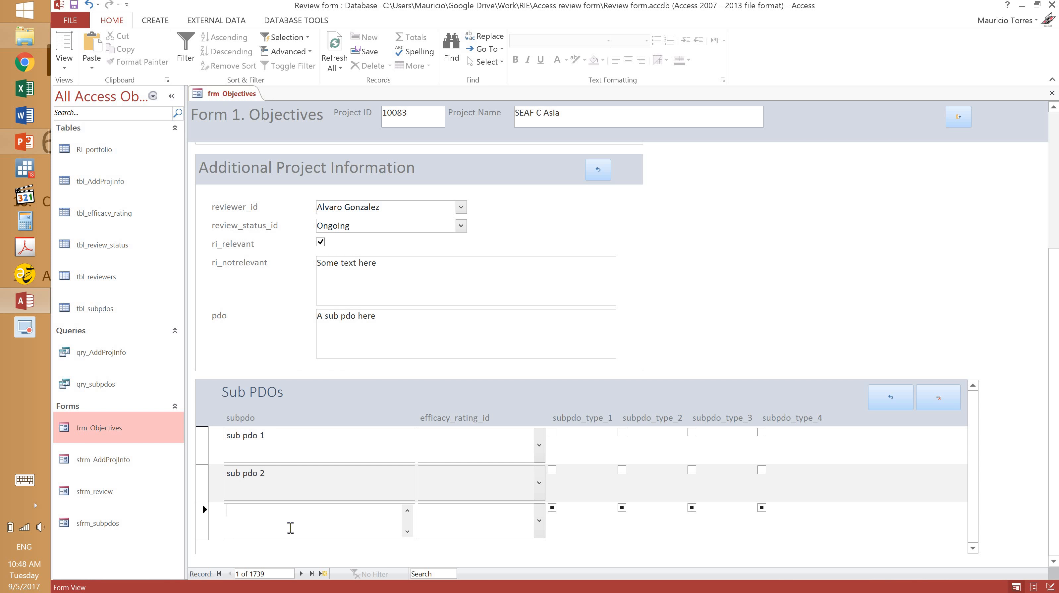
# Delete the "sub pdo 2" record with the Sub PDOs subform's own delete command
pyautogui.click(206, 488)
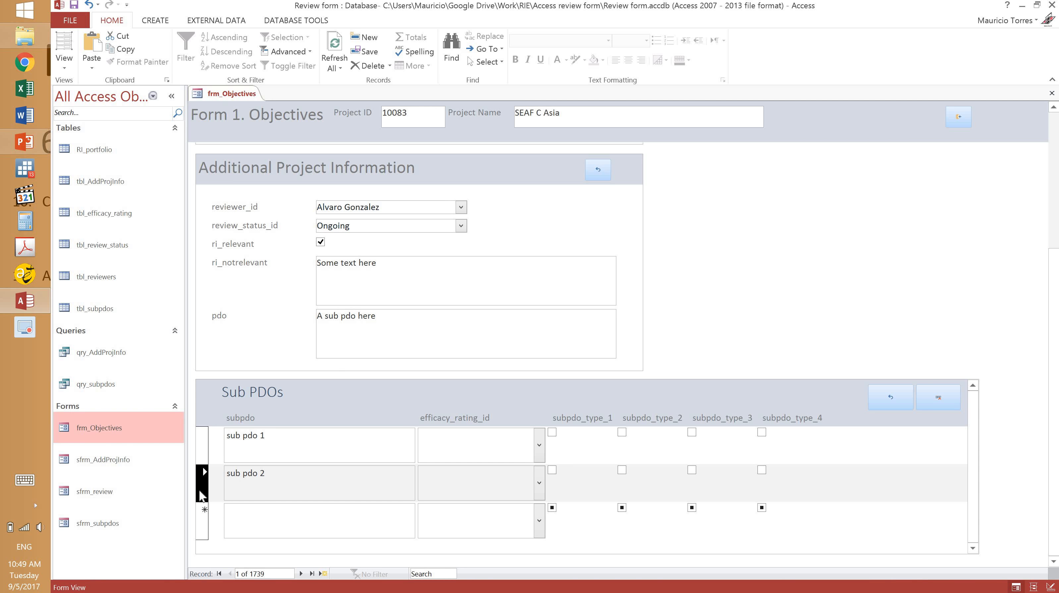
pyautogui.click(305, 494)
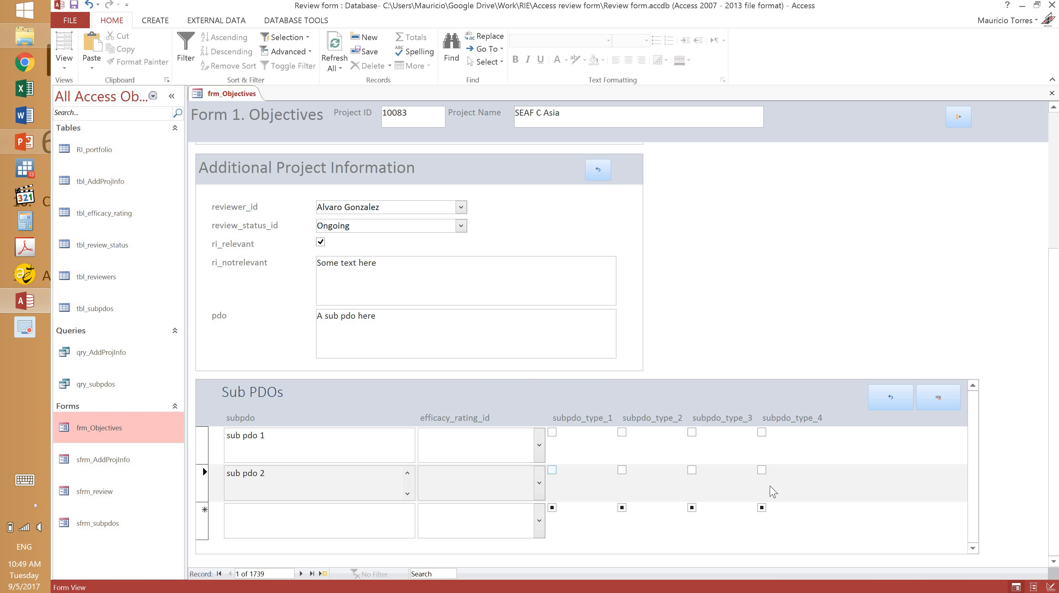
pyautogui.click(933, 399)
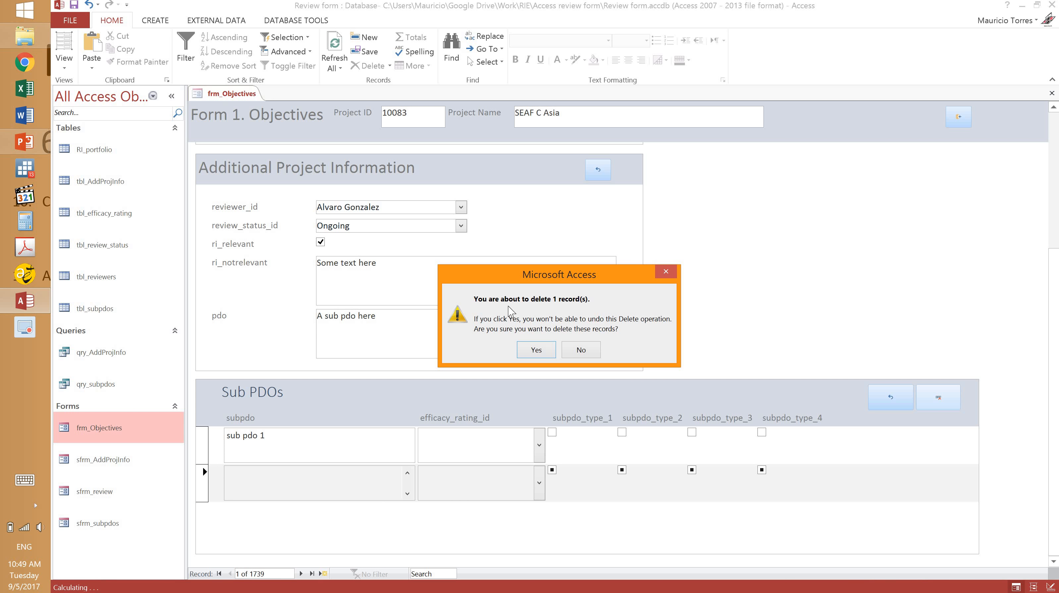
pyautogui.click(538, 349)
pyautogui.click(364, 439)
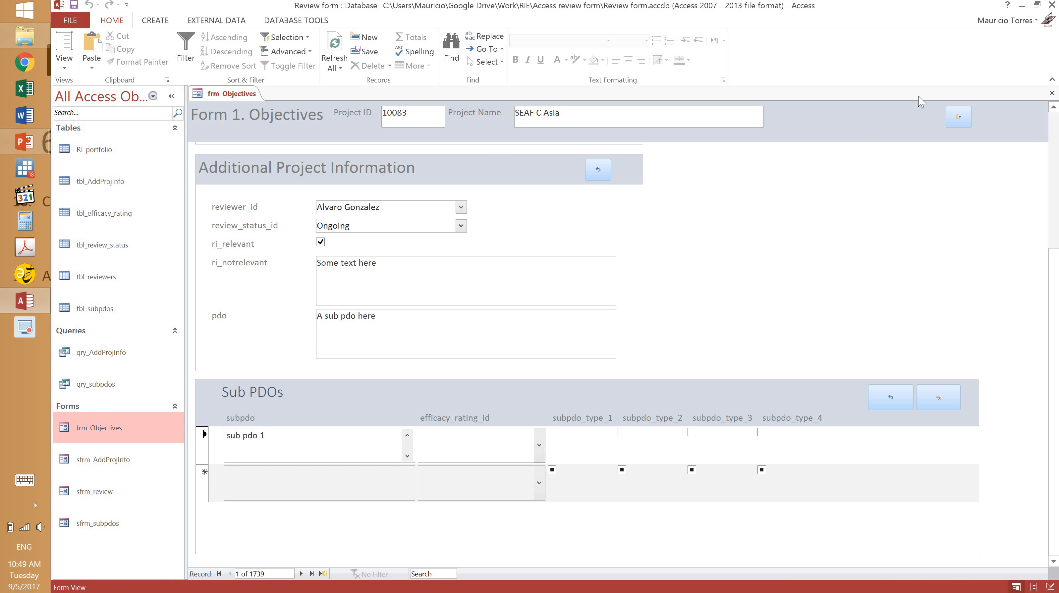
# Exit the form through its own exit command and reopen frm_Objectives to check the saved Sub PDOs records
pyautogui.click(957, 116)
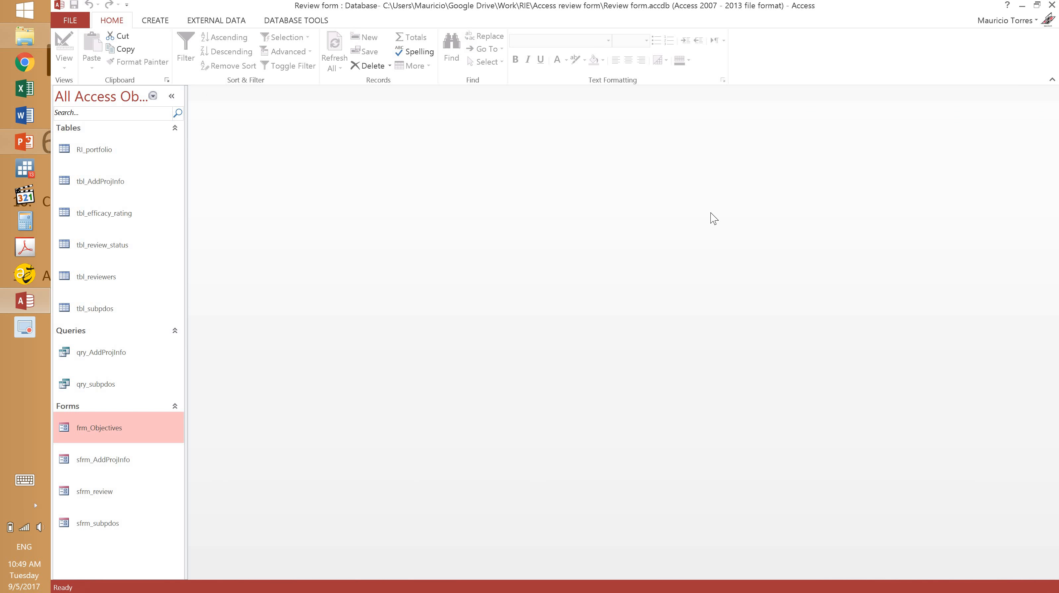
pyautogui.doubleClick(159, 423)
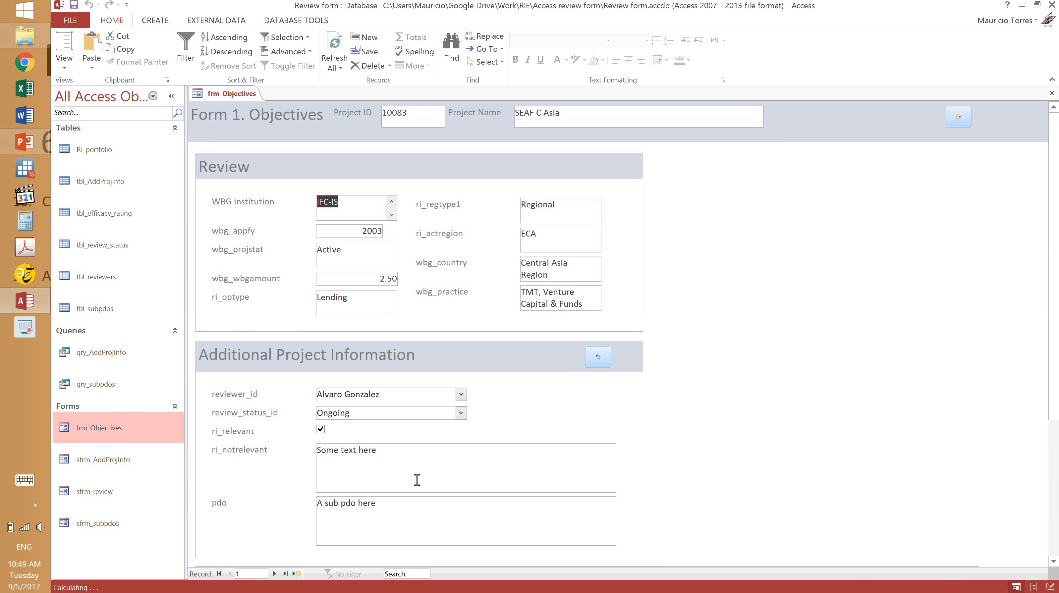
pyautogui.moveTo(1055, 322); pyautogui.dragTo(1053, 463)
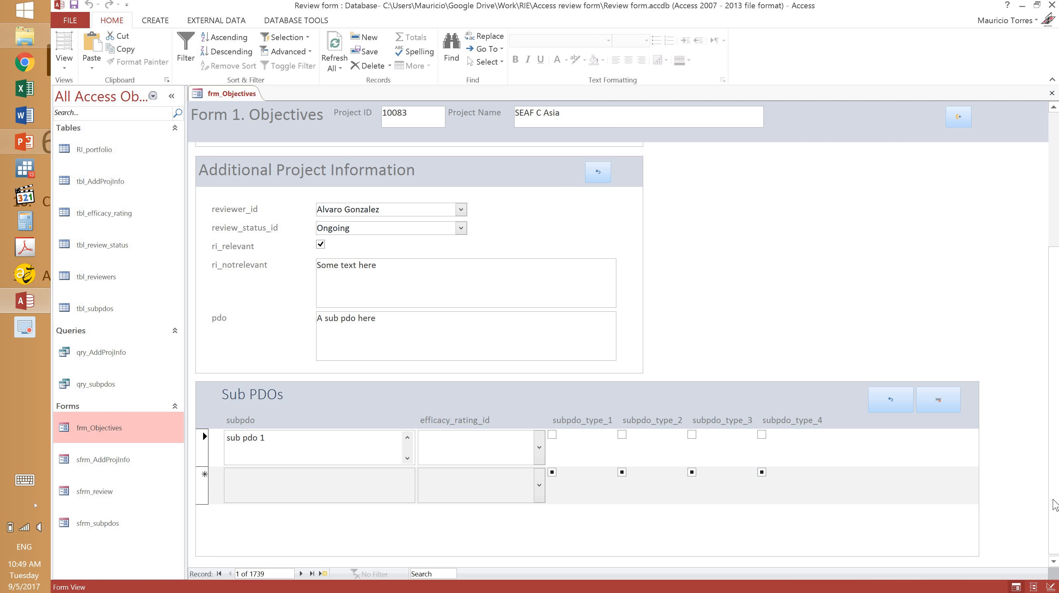
pyautogui.scroll(3, 1055, 504)
pyautogui.scroll(1, 628, 350)
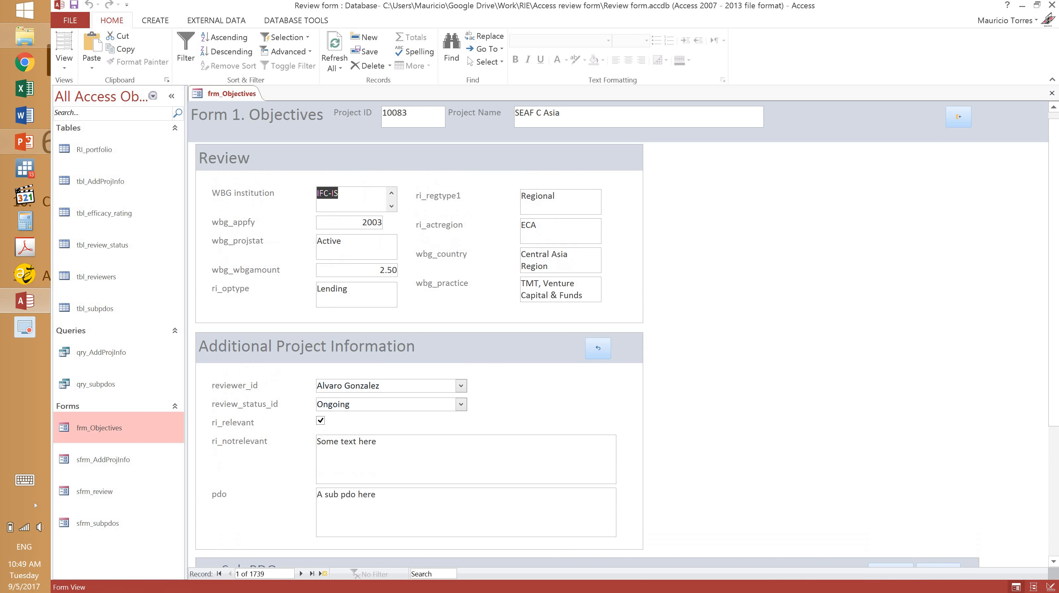